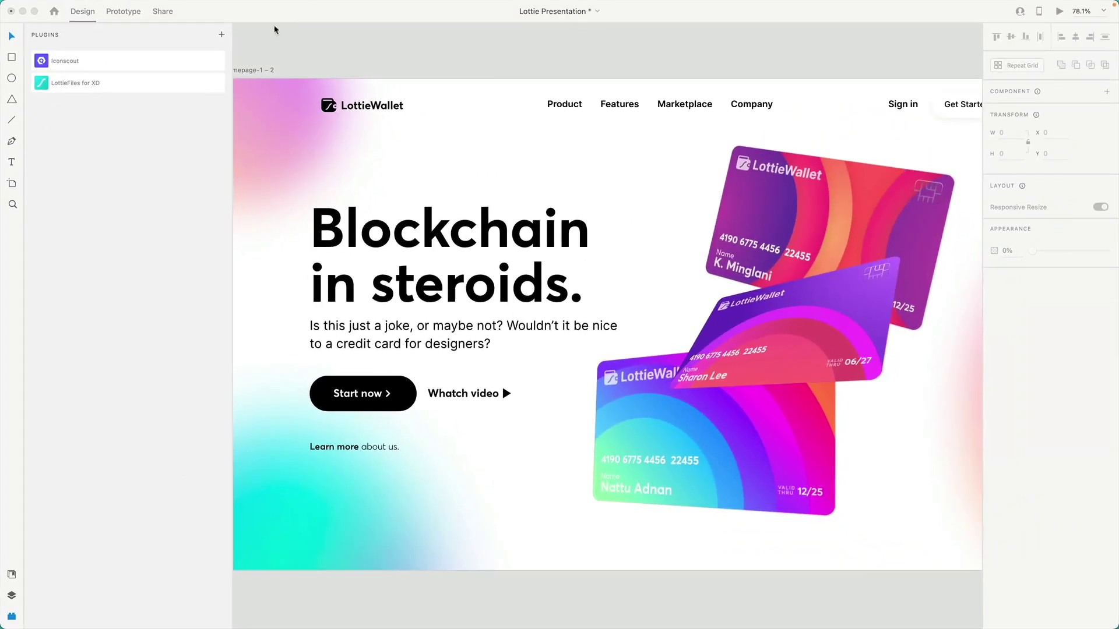
Search the XD plugin marketplace for 'Lottiefiles', then close the marketplace window
{"action": "left_click", "coordinate": [221, 35]}
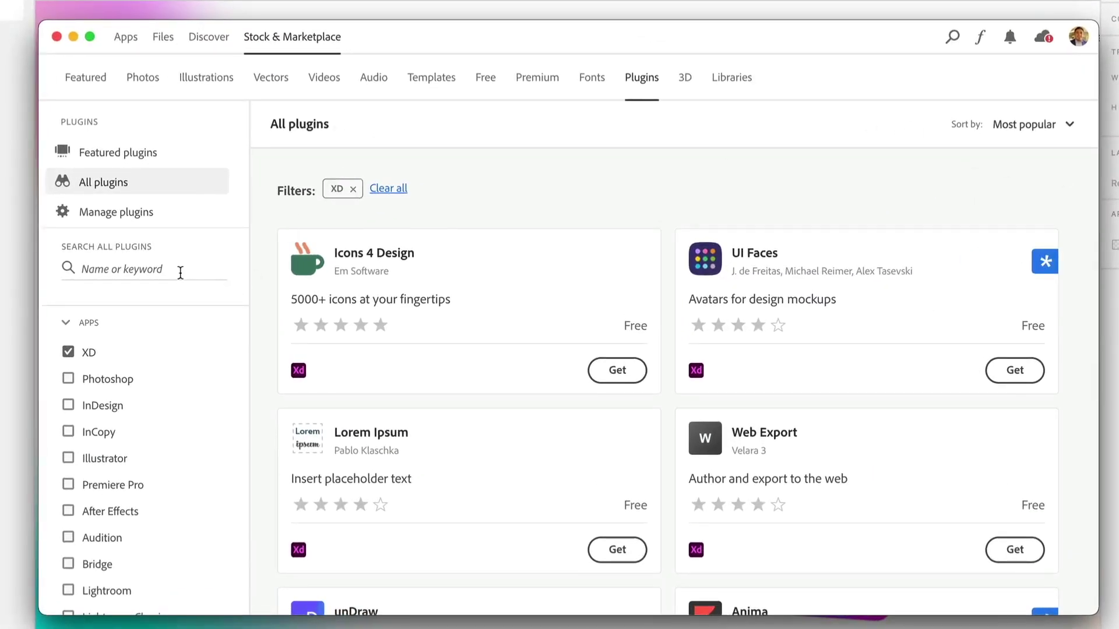
{"action": "left_click", "coordinate": [181, 272]}
{"action": "type", "text": "Lotti"}
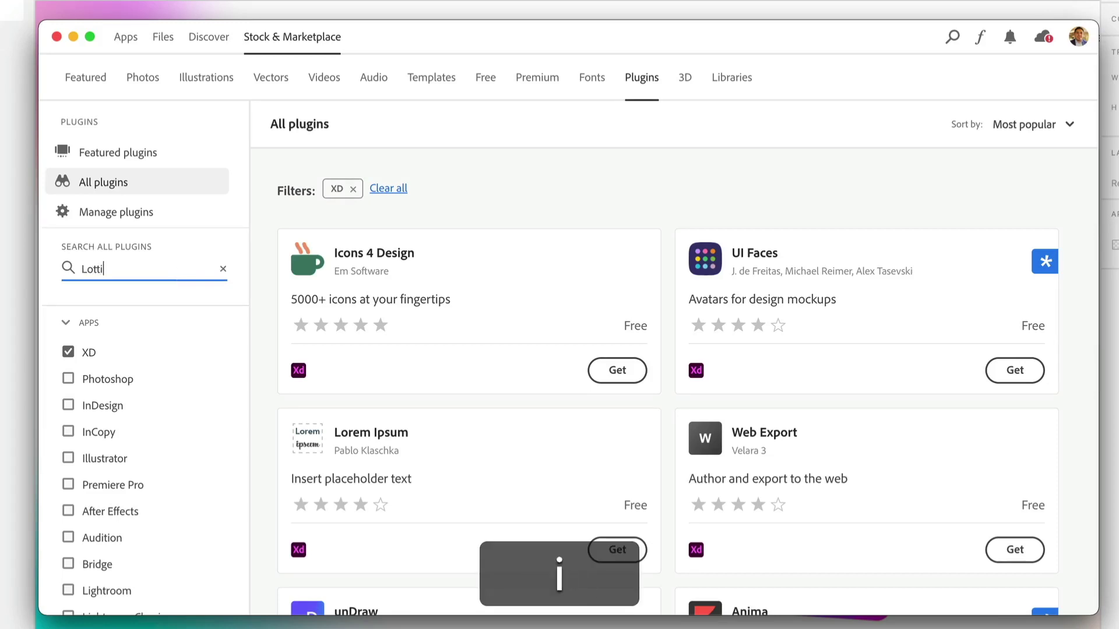
{"action": "type", "text": "efiles"}
{"action": "key", "text": "Return"}
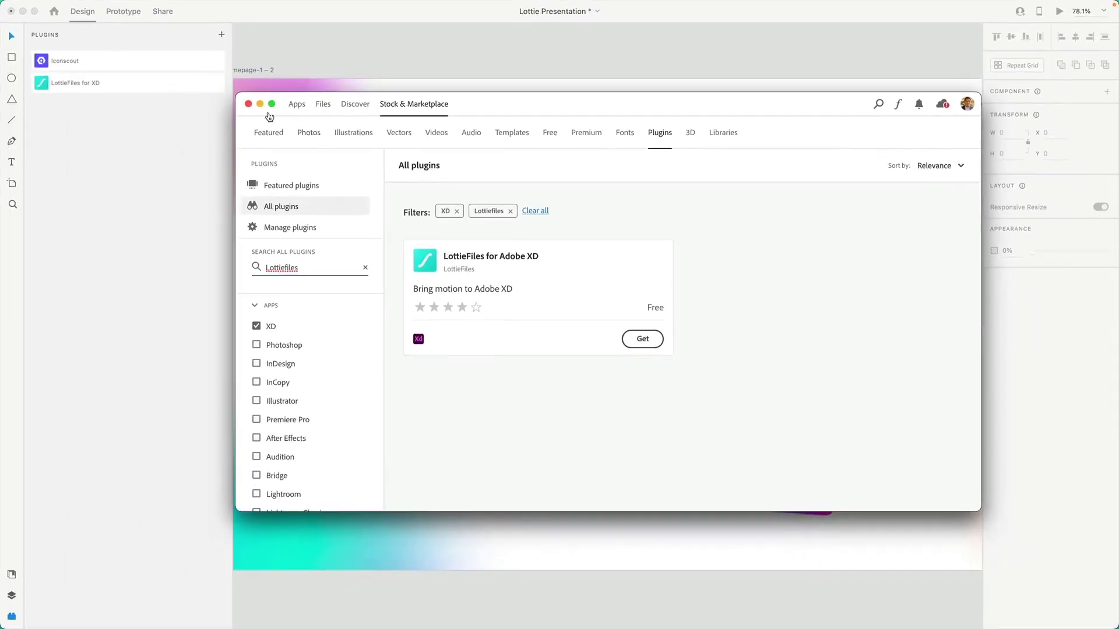
{"action": "left_click", "coordinate": [248, 104]}
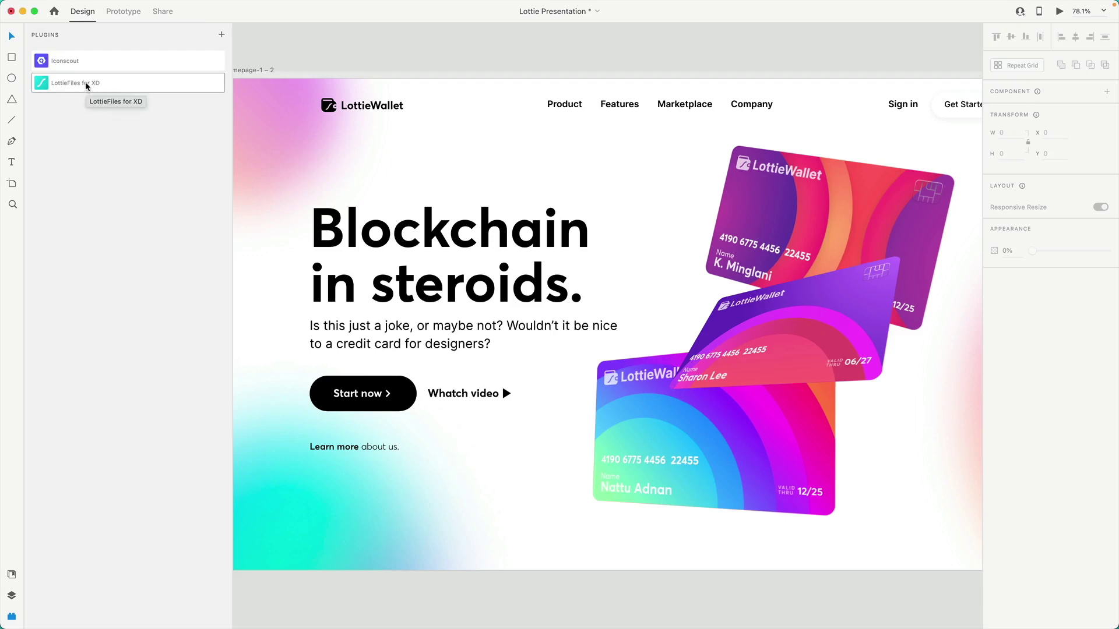
Launch LottieFiles for XD, check the profile and My Lotties tabs, then return to Discover
{"action": "left_click", "coordinate": [87, 84]}
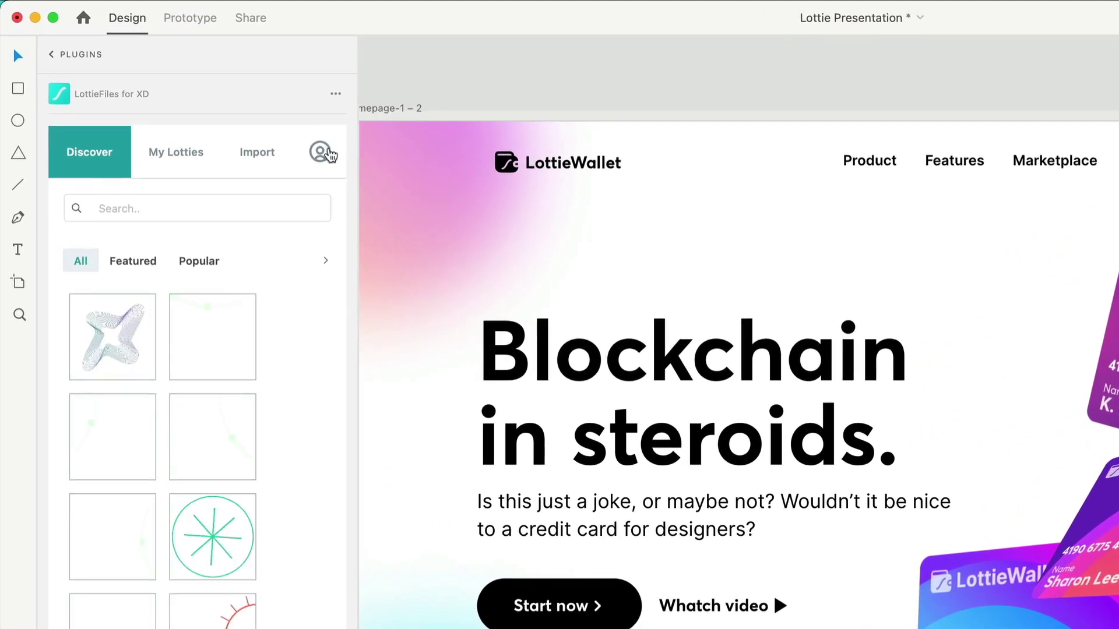
{"action": "left_click", "coordinate": [318, 154]}
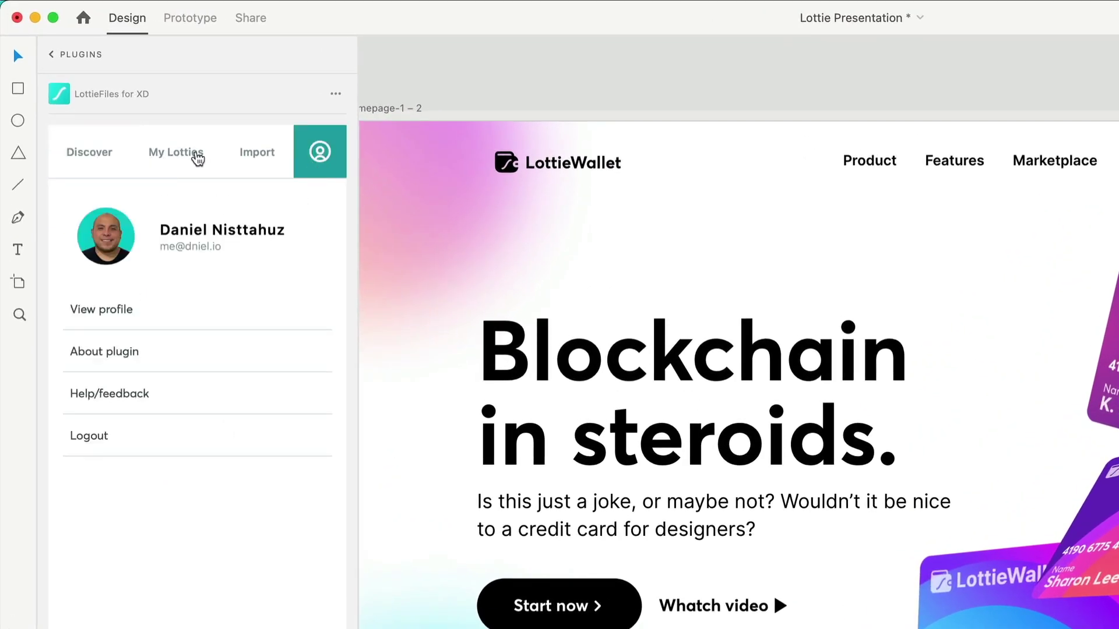
{"action": "left_click", "coordinate": [195, 156]}
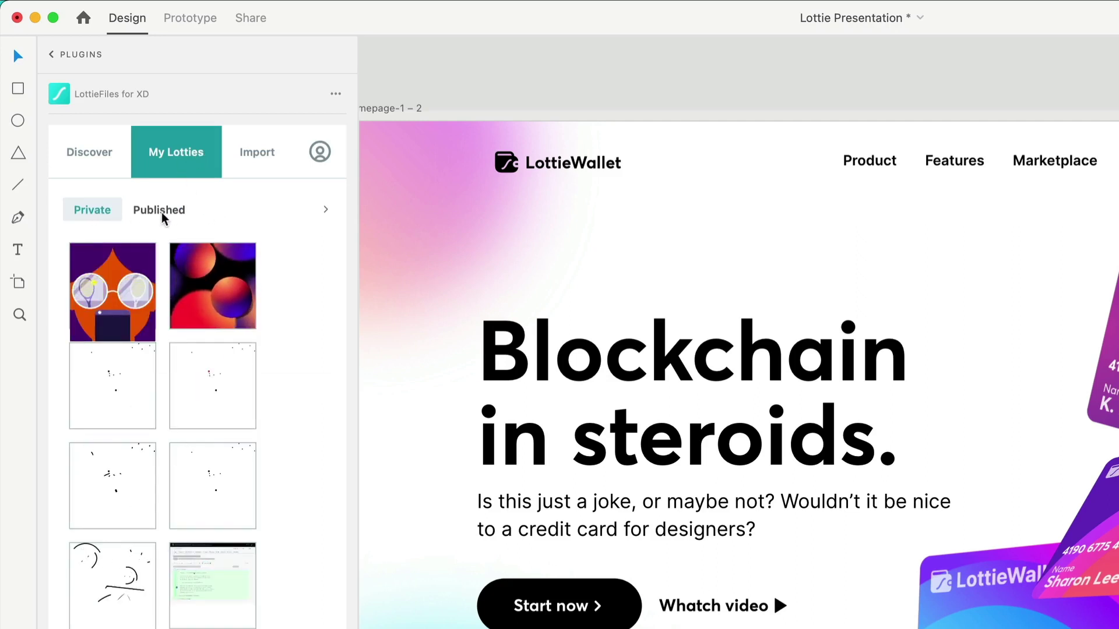
{"action": "left_click", "coordinate": [113, 154]}
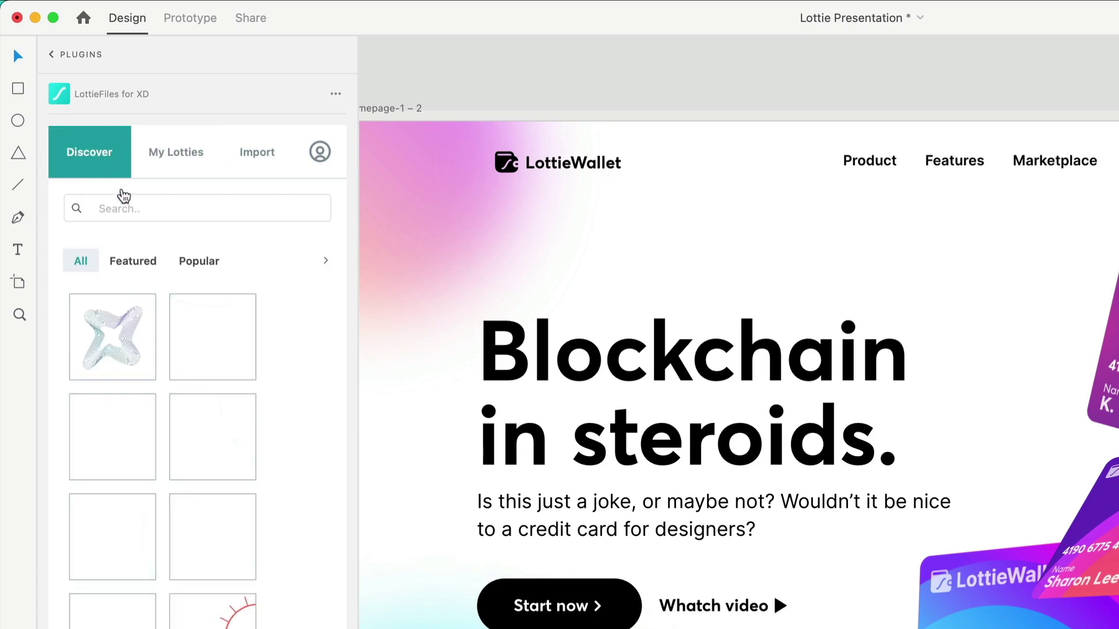
Search LottieFiles for 'bitcoin', preview the Bitcoin Cryptocurrency city animation, and insert it as Lottie
{"action": "left_click", "coordinate": [155, 216]}
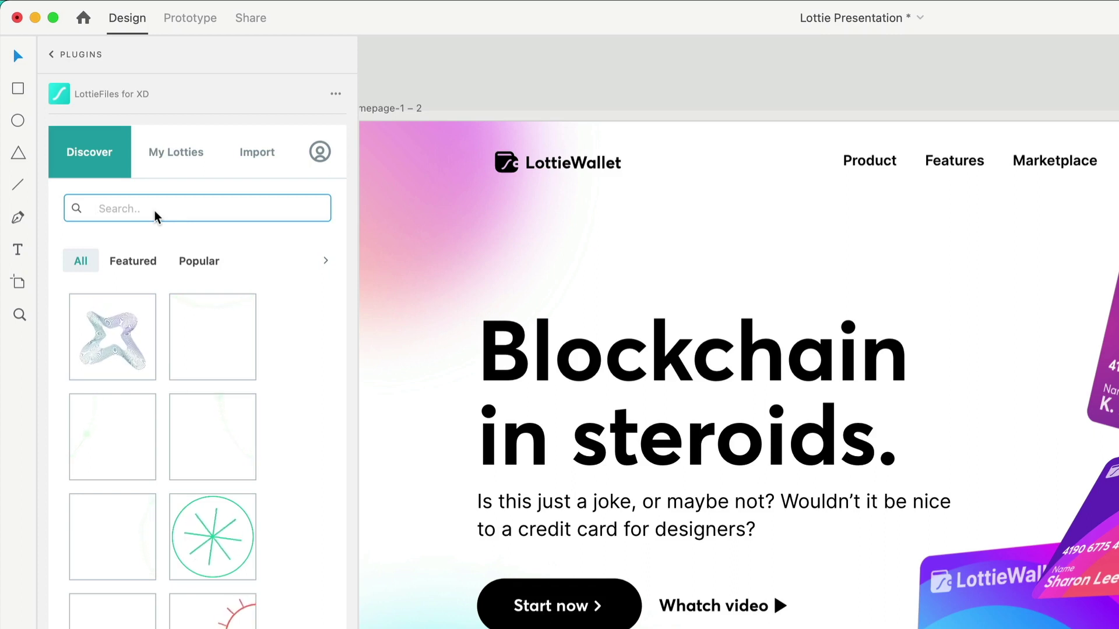
{"action": "type", "text": "bitcoin"}
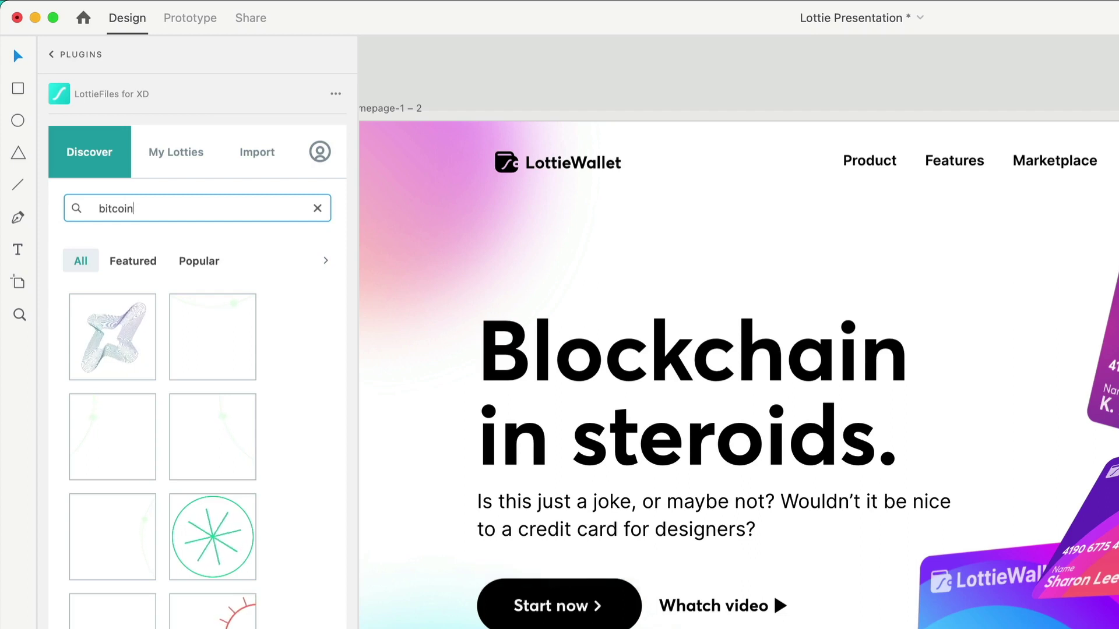
{"action": "key", "text": "Return"}
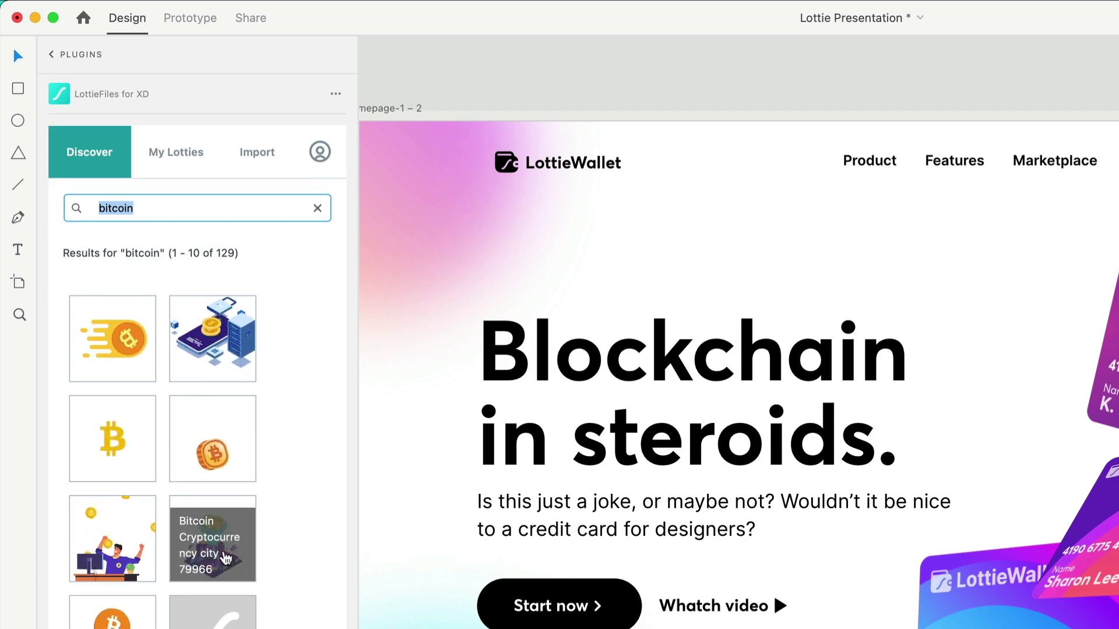
{"action": "left_click", "coordinate": [226, 558]}
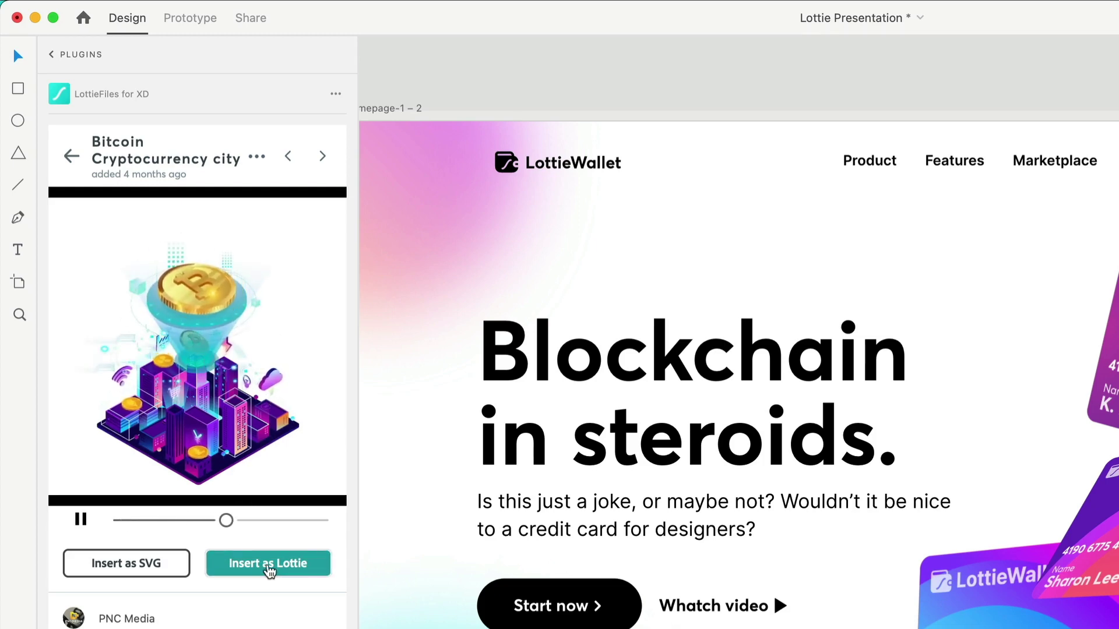
{"action": "left_click", "coordinate": [268, 570]}
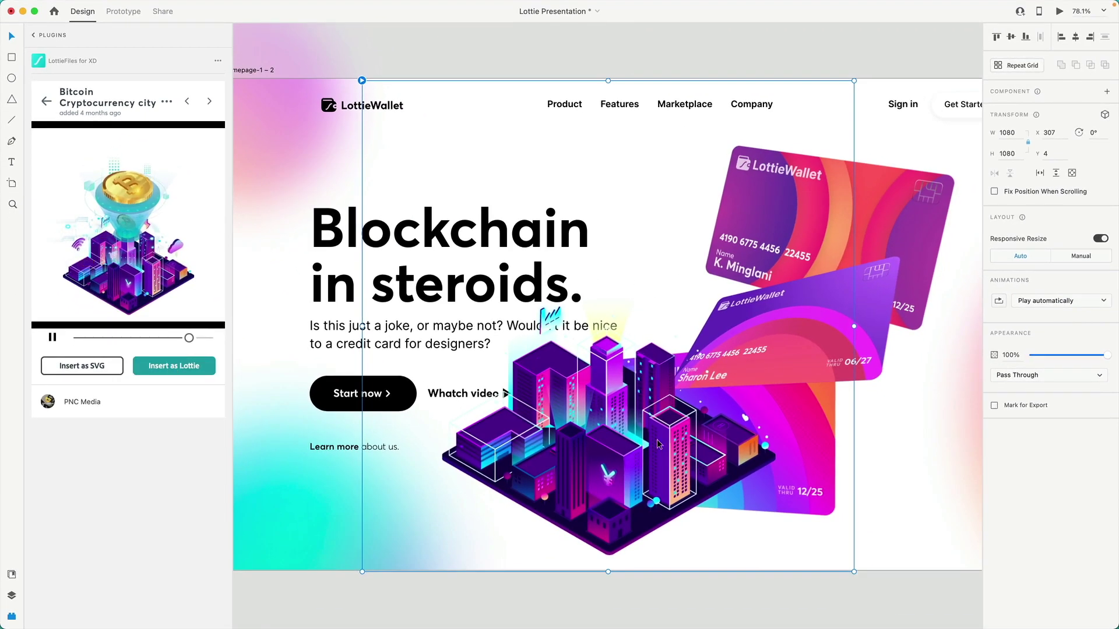
Move the city animation left and duplicate Homepage-1 – 2 below as Homepage-1 – 3
{"action": "left_click_drag", "start_coordinate": [658, 445], "coordinate": [505, 431]}
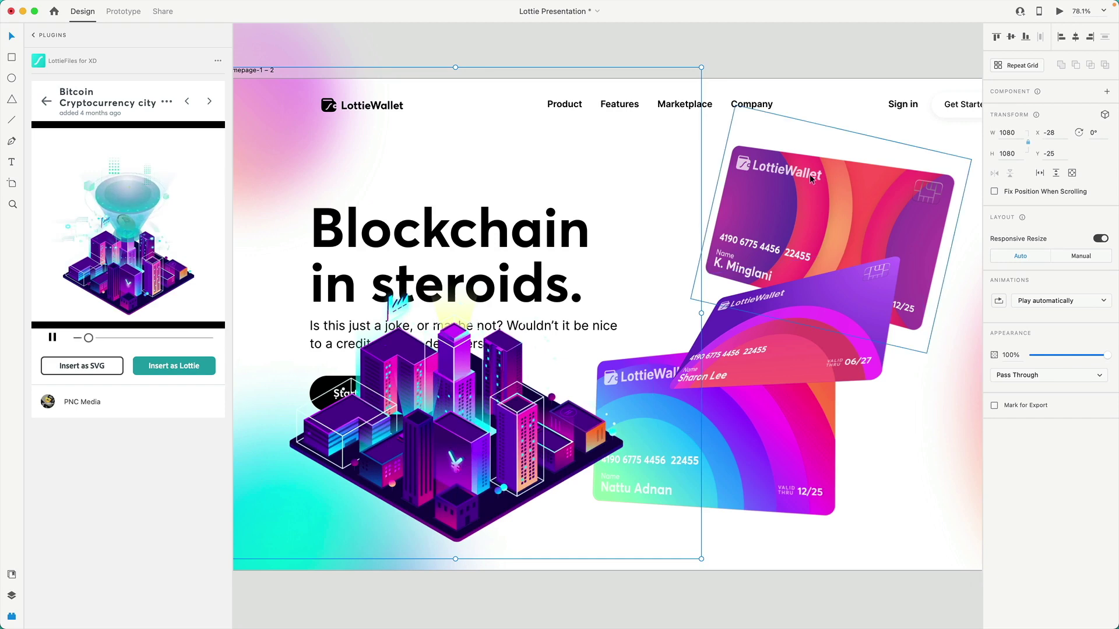
{"action": "scroll", "coordinate": [851, 260], "scroll_direction": "down", "scroll_amount": 2}
{"action": "scroll", "coordinate": [851, 260], "scroll_direction": "down", "scroll_amount": 5}
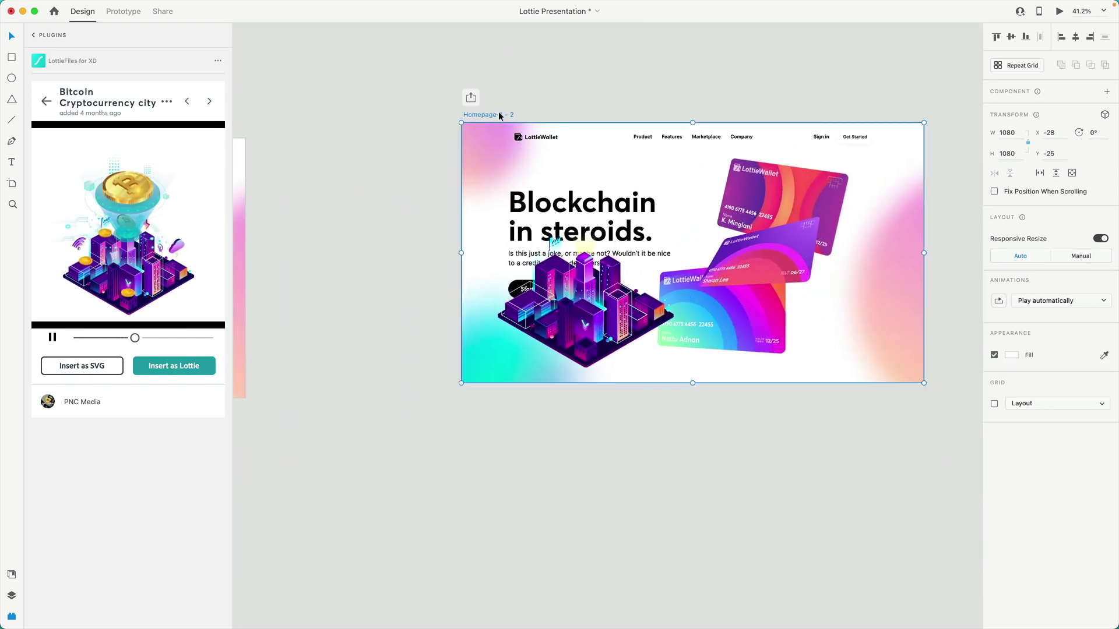
{"action": "left_click", "coordinate": [498, 114]}
{"action": "left_click_drag", "start_coordinate": [498, 115], "coordinate": [499, 422]}
Remove the city from the original, delete the three credit cards on the copy, and move the city right
{"action": "left_click", "coordinate": [567, 285]}
{"action": "key", "text": "BackSpace"}
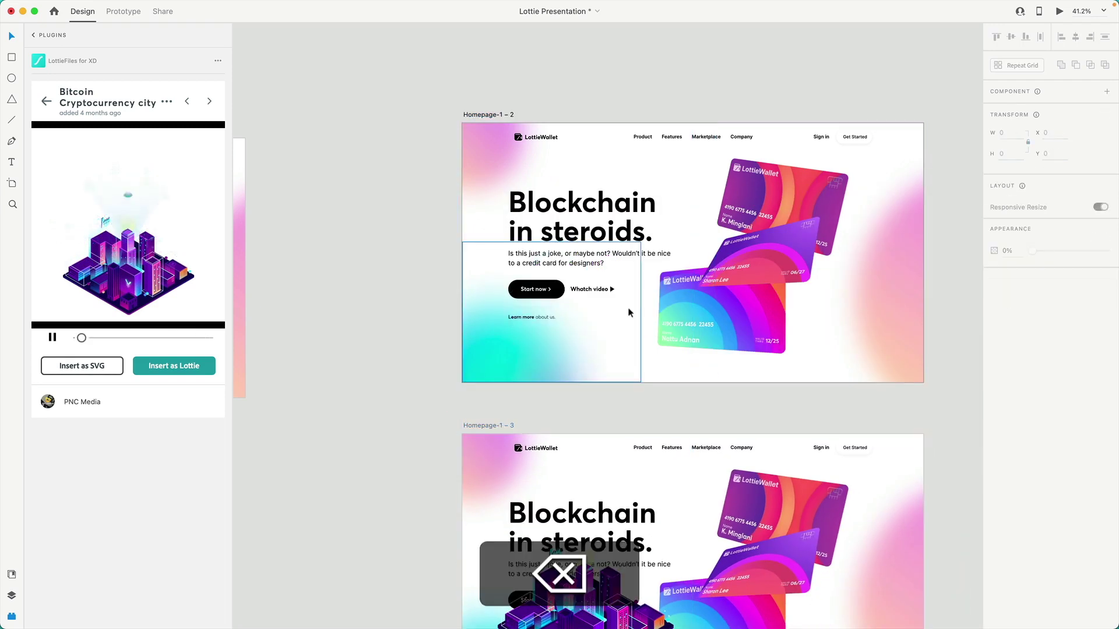
{"action": "scroll", "coordinate": [656, 302], "scroll_direction": "down", "scroll_amount": 5}
{"action": "left_click", "coordinate": [805, 331]}
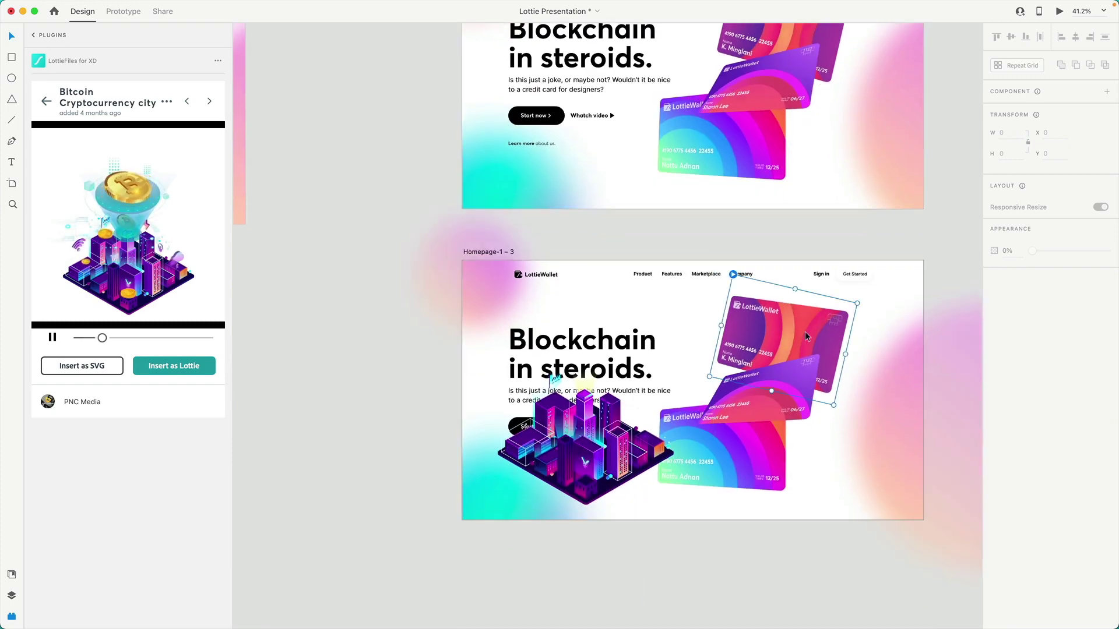
{"action": "key", "text": "BackSpace"}
{"action": "left_click", "coordinate": [771, 462]}
{"action": "key", "text": "BackSpace"}
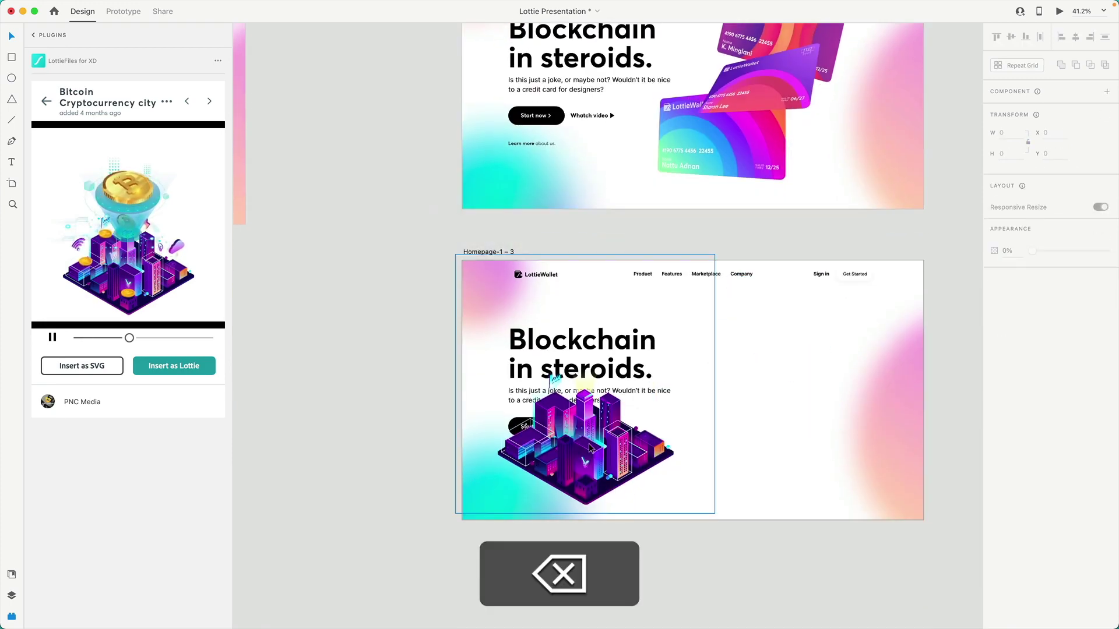
{"action": "left_click_drag", "start_coordinate": [590, 446], "coordinate": [781, 432]}
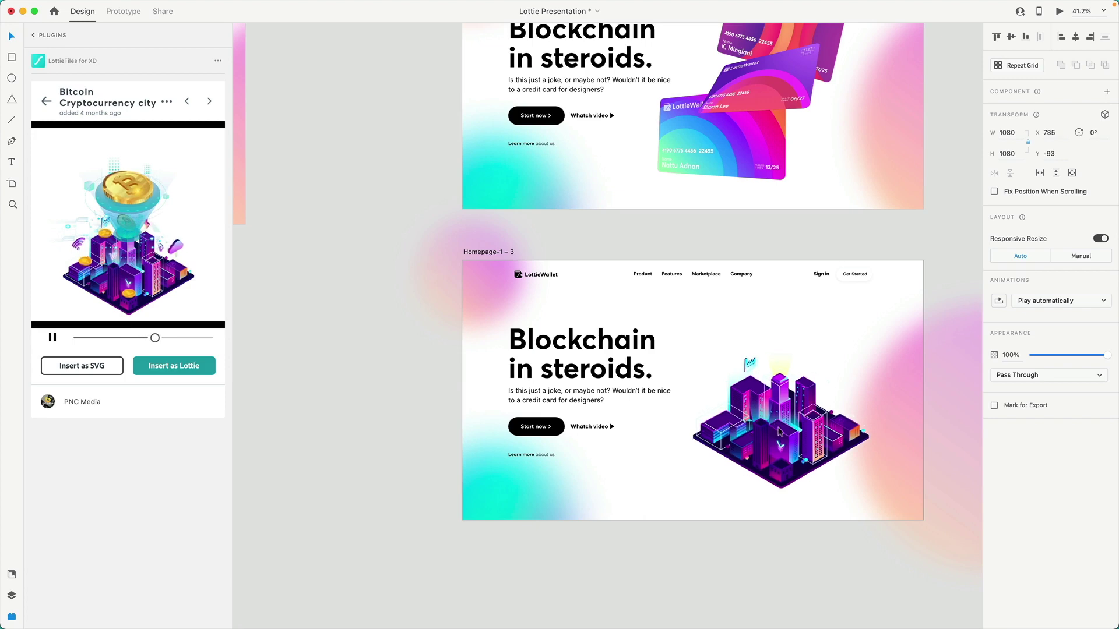
Preview the page with the city animation playing, then close it and return to the animation list
{"action": "scroll", "coordinate": [782, 434], "scroll_direction": "up", "scroll_amount": 5}
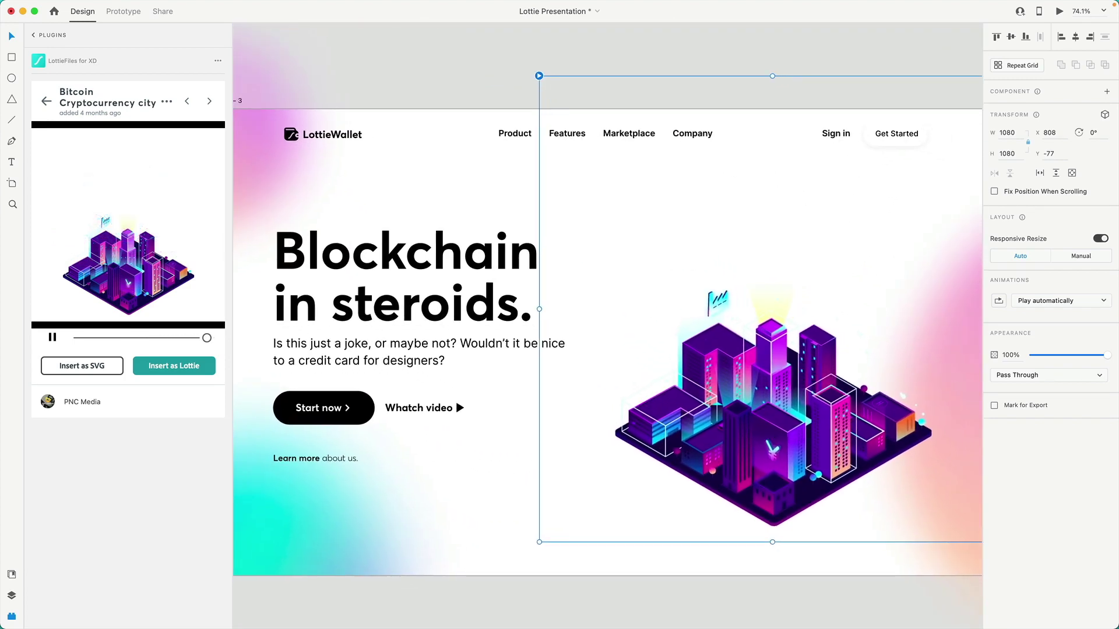
{"action": "key", "text": "super+Return"}
{"action": "left_click_drag", "start_coordinate": [578, 71], "coordinate": [465, 65]}
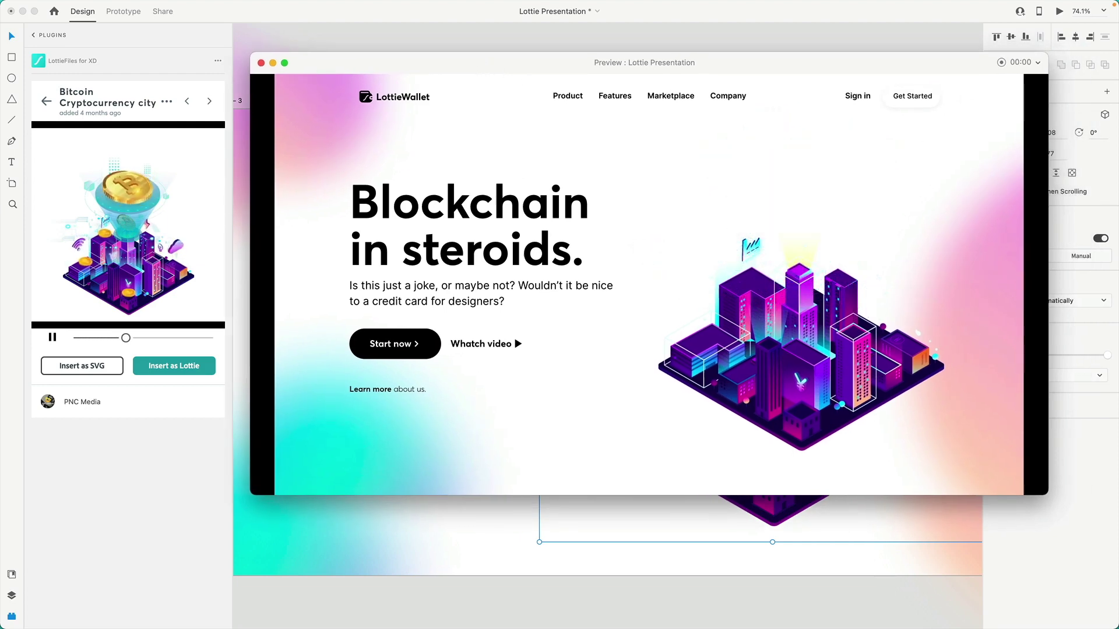
{"action": "key", "text": "super+w"}
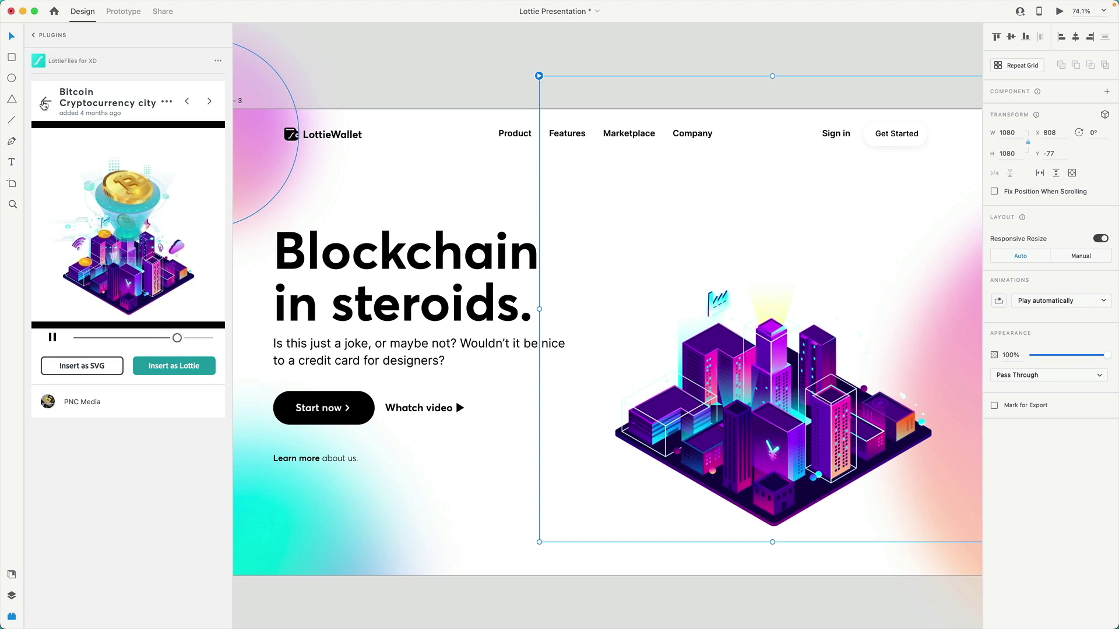
{"action": "left_click", "coordinate": [45, 102]}
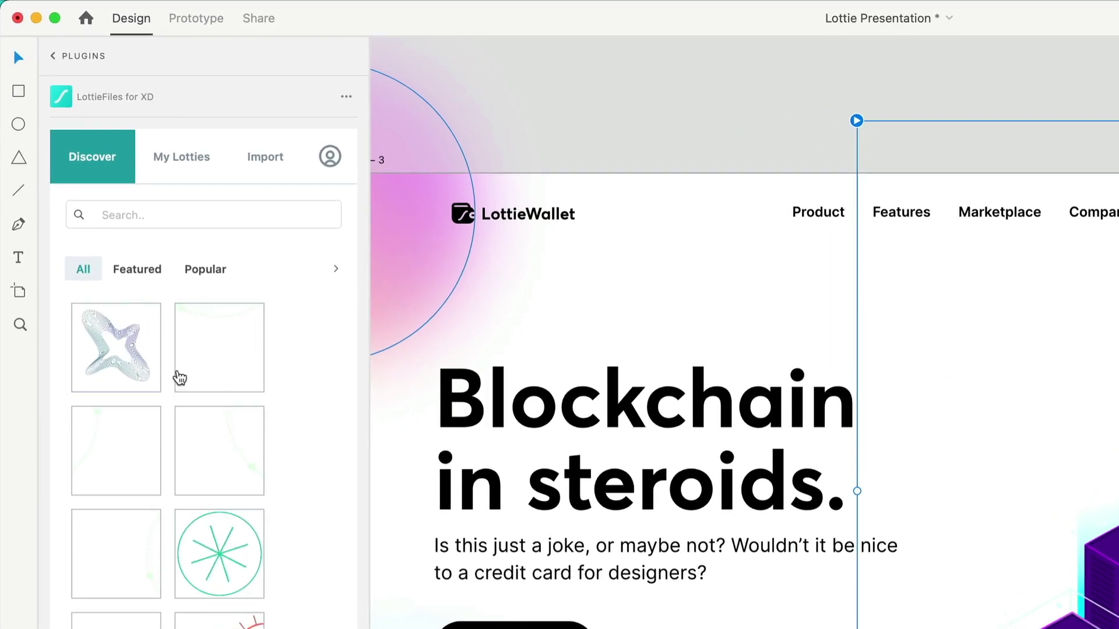
Compare the Featured and Popular filters, preview a featured Loader animation, then go back to the list
{"action": "left_click", "coordinate": [153, 274]}
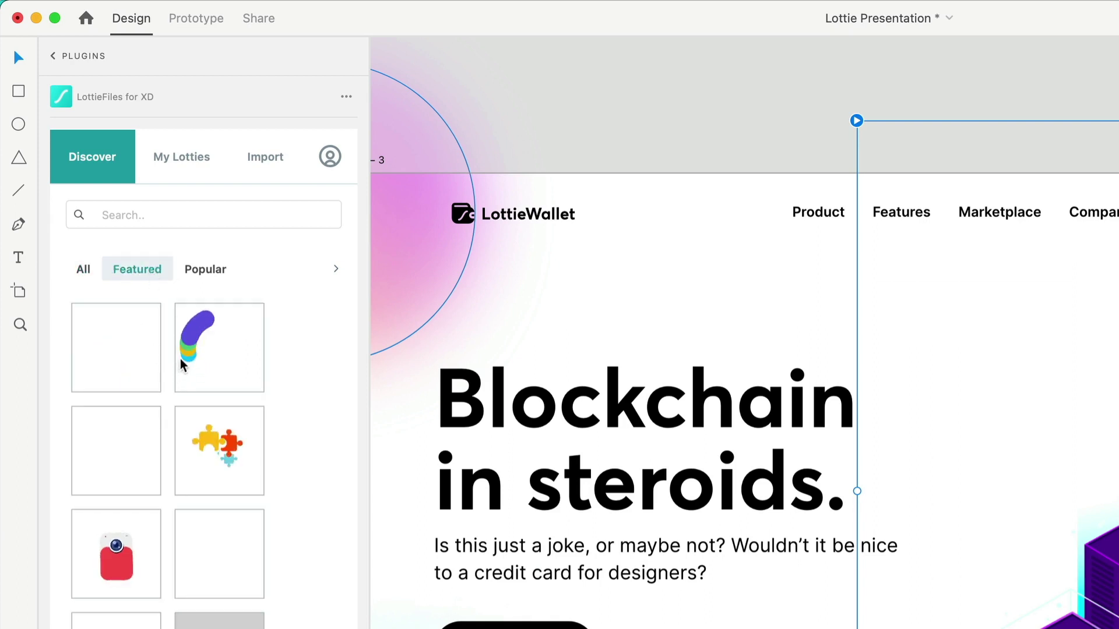
{"action": "left_click", "coordinate": [210, 274]}
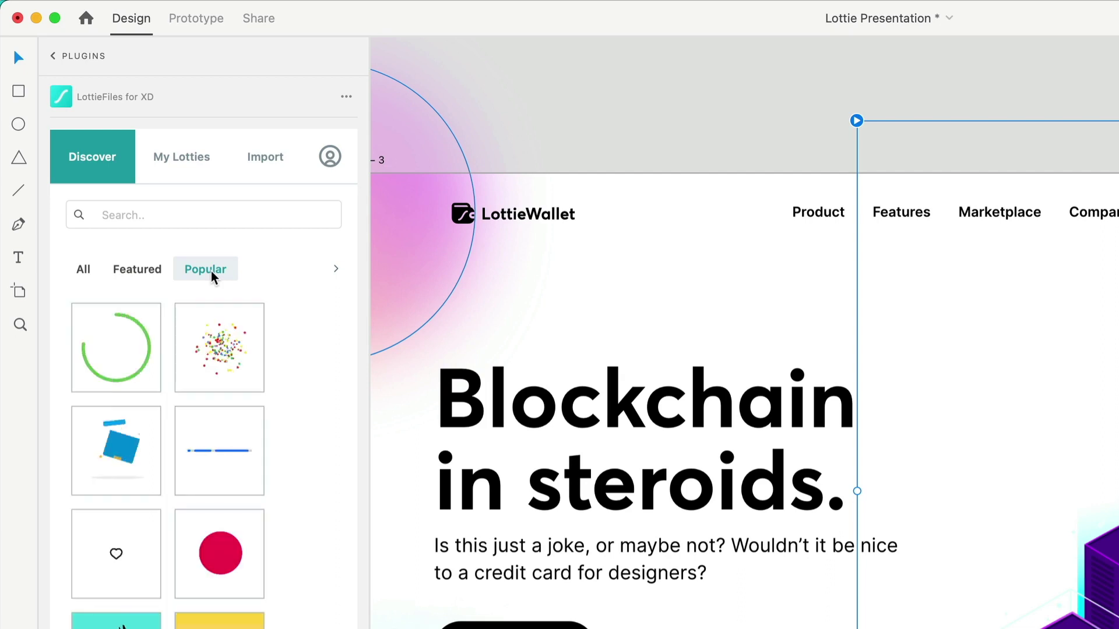
{"action": "left_click", "coordinate": [134, 274]}
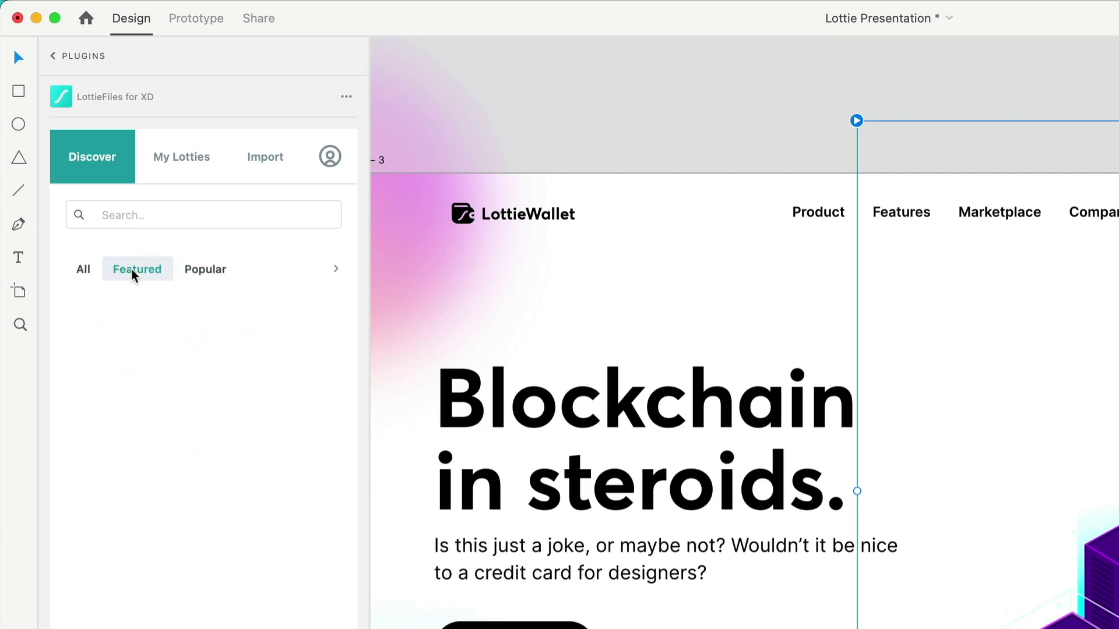
{"action": "left_click", "coordinate": [214, 353]}
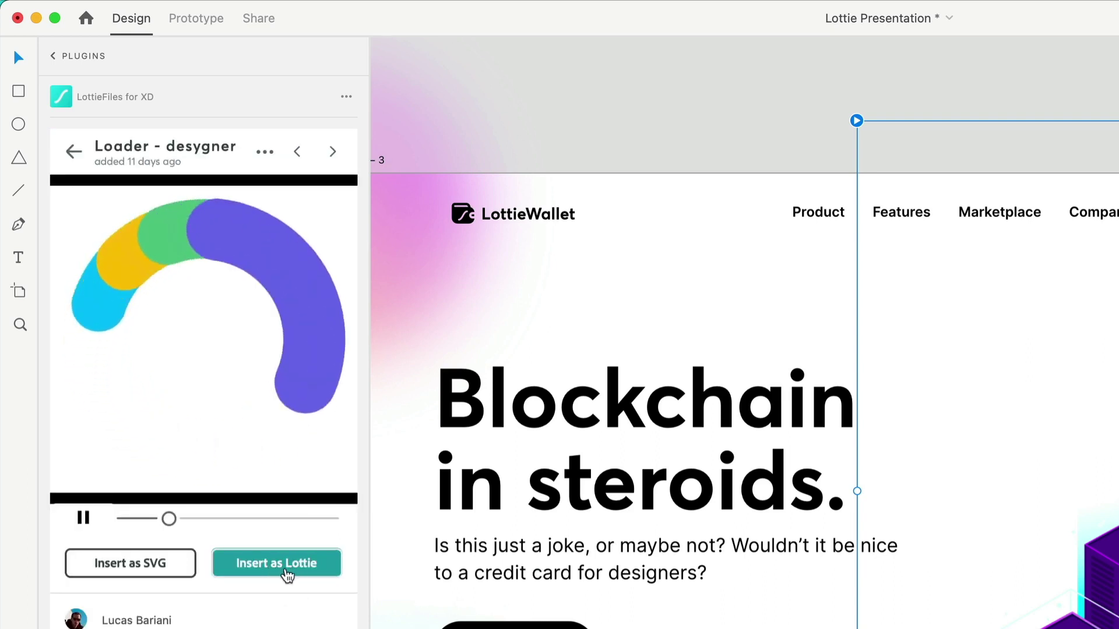
{"action": "left_click", "coordinate": [74, 152]}
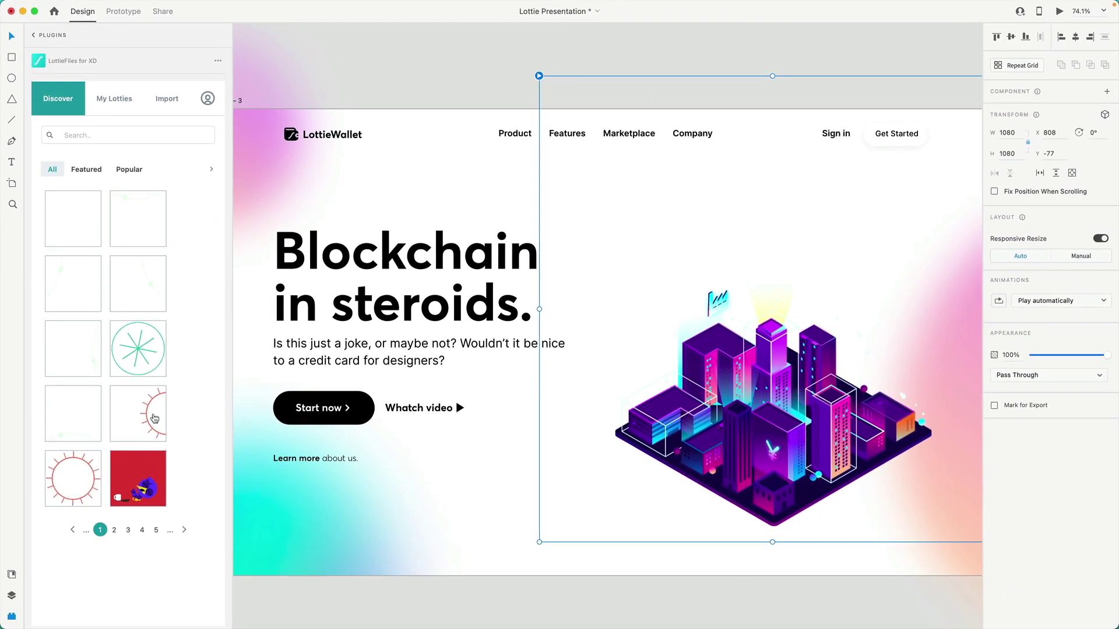
Drag the purple bird Lottie onto the homepage, delete the city illustration, place the bird right, and preview
{"action": "left_click_drag", "start_coordinate": [150, 482], "coordinate": [494, 427]}
{"action": "left_click_drag", "start_coordinate": [715, 610], "coordinate": [495, 260]}
{"action": "left_click_drag", "start_coordinate": [920, 408], "coordinate": [884, 411]}
{"action": "key", "text": "BackSpace"}
{"action": "left_click", "coordinate": [635, 372]}
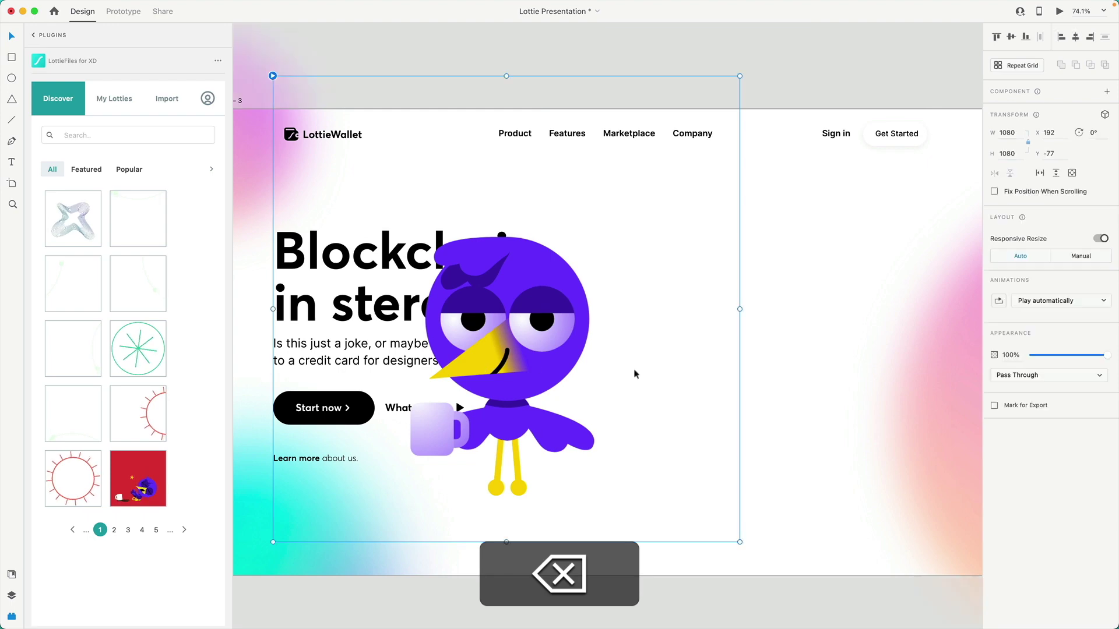
{"action": "left_click_drag", "start_coordinate": [635, 373], "coordinate": [898, 373]}
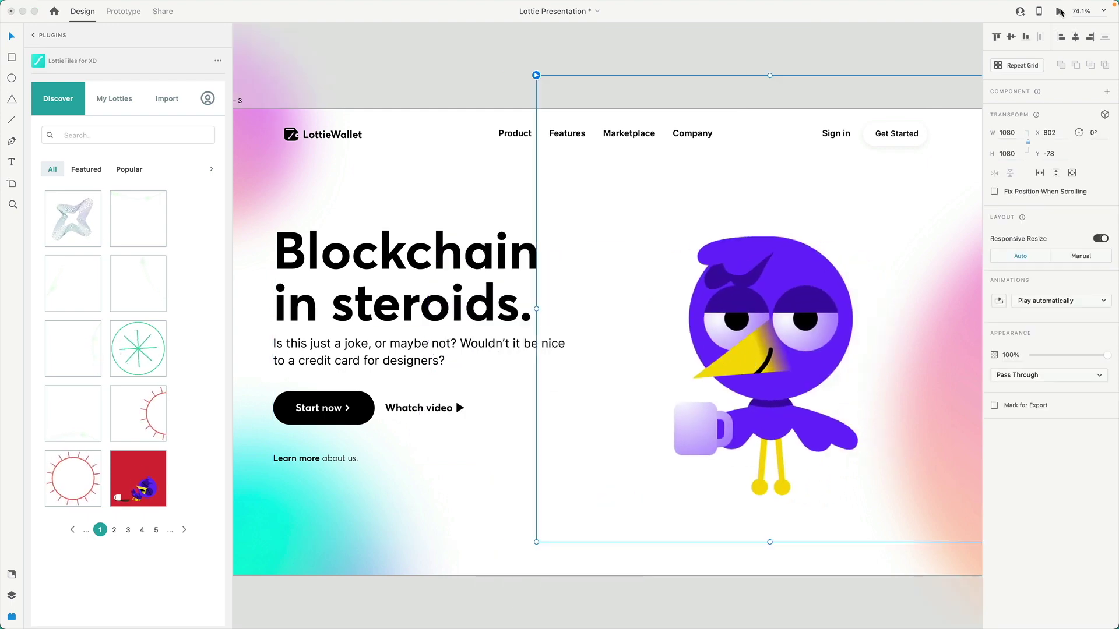
{"action": "key", "text": "super+Return"}
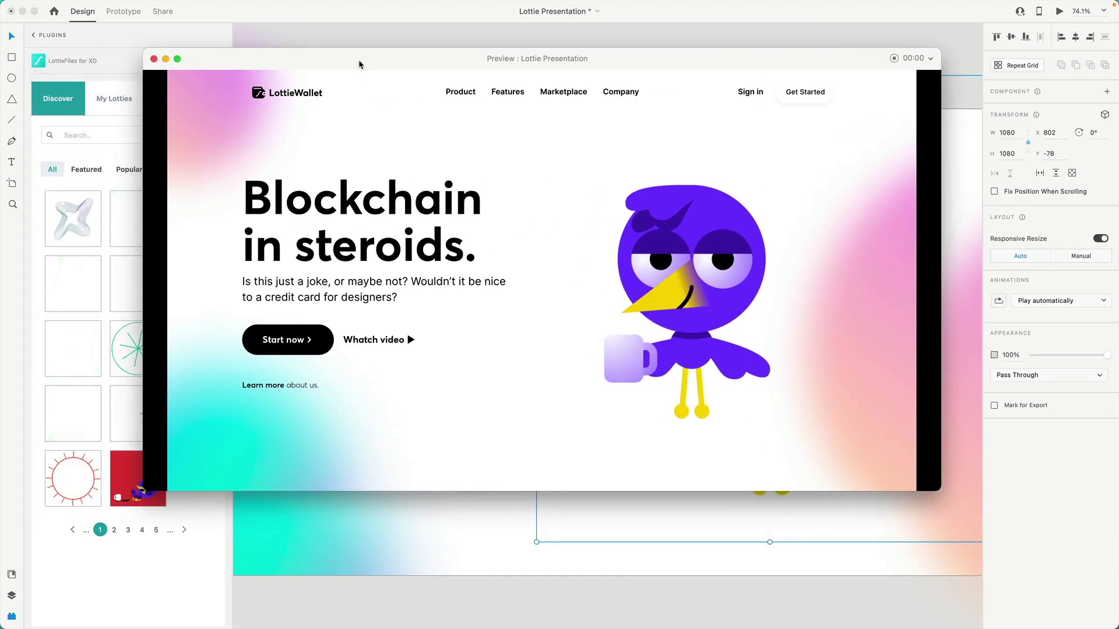
Close the preview, deselect the bird, replay the desktop preview, close it, and show My Lotties
{"action": "left_click", "coordinate": [154, 59]}
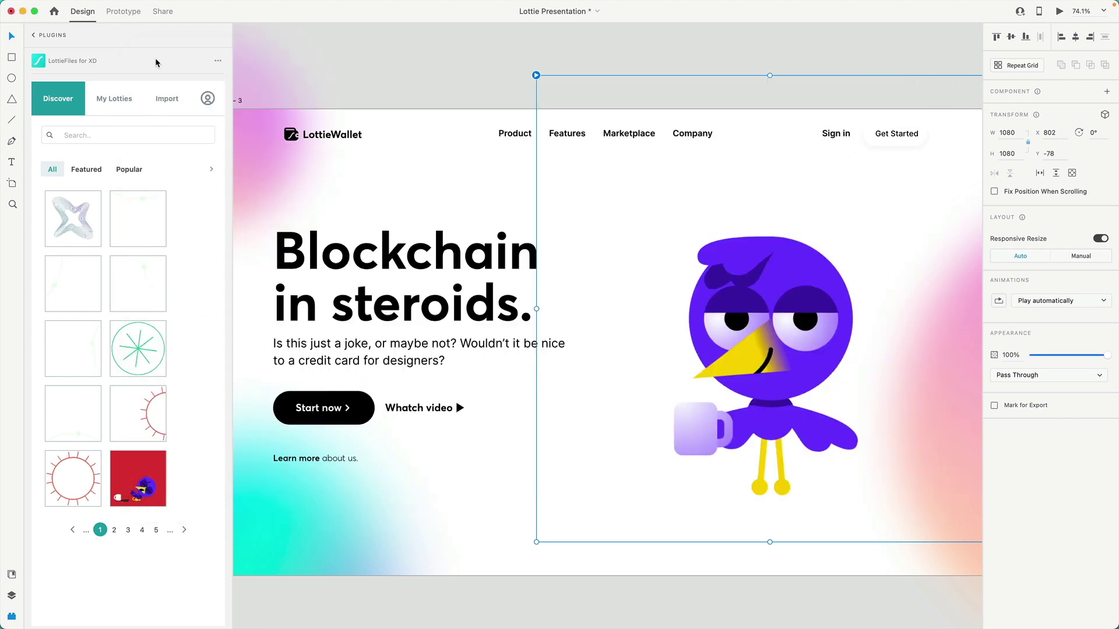
{"action": "left_click", "coordinate": [535, 100]}
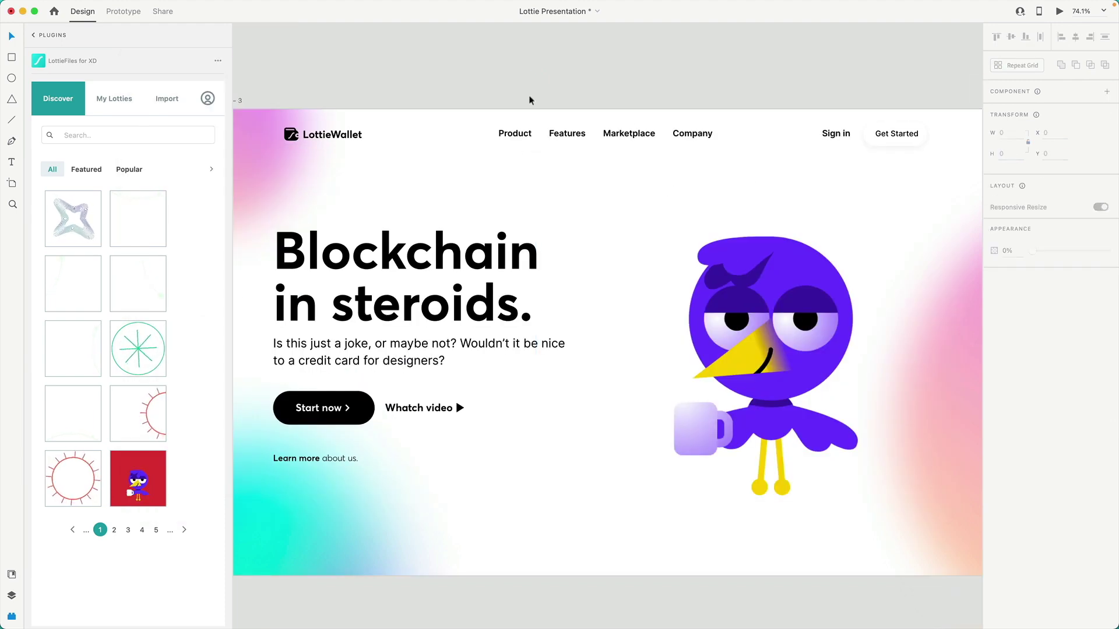
{"action": "left_click", "coordinate": [1060, 12]}
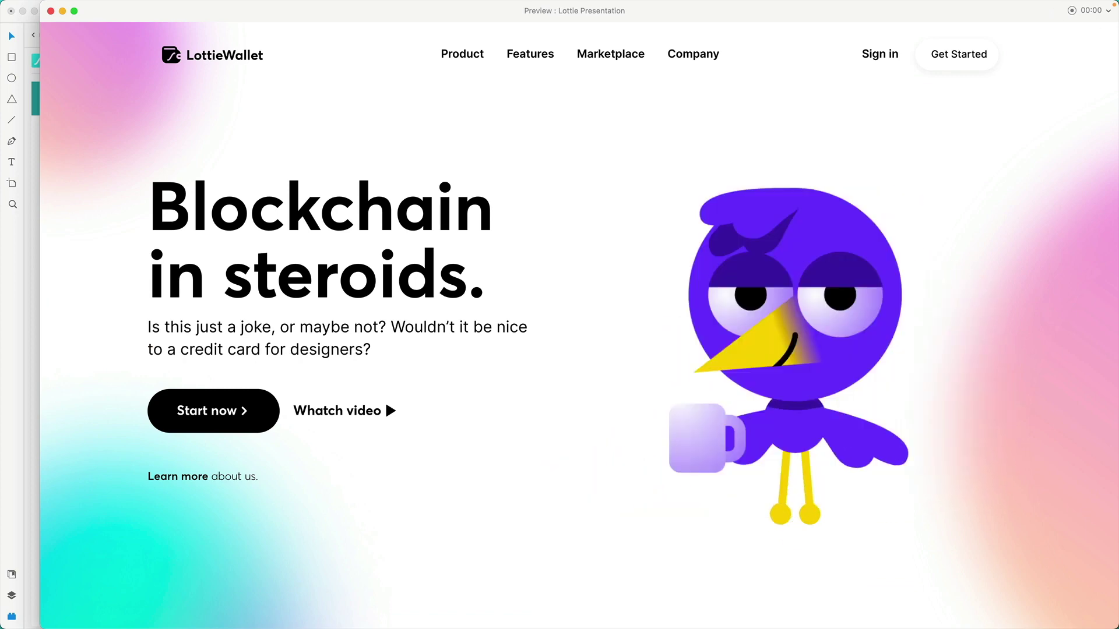
{"action": "left_click", "coordinate": [51, 11]}
{"action": "left_click", "coordinate": [116, 104]}
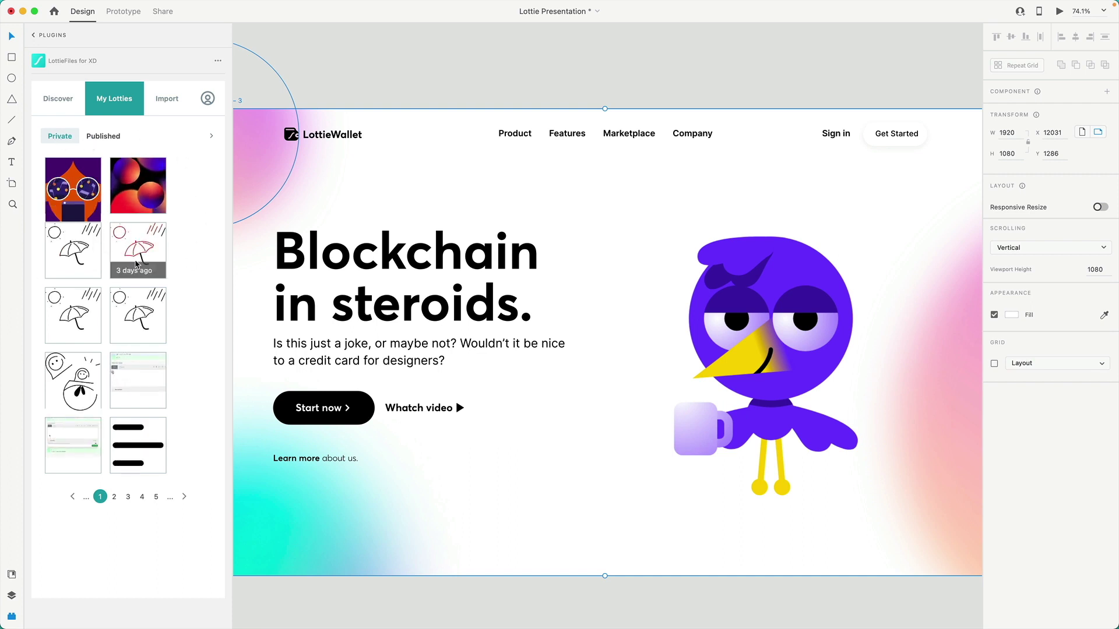
Check the empty Published tab, page to page 3 of Private Lotties, and open the LottieWallet card
{"action": "left_click", "coordinate": [104, 138]}
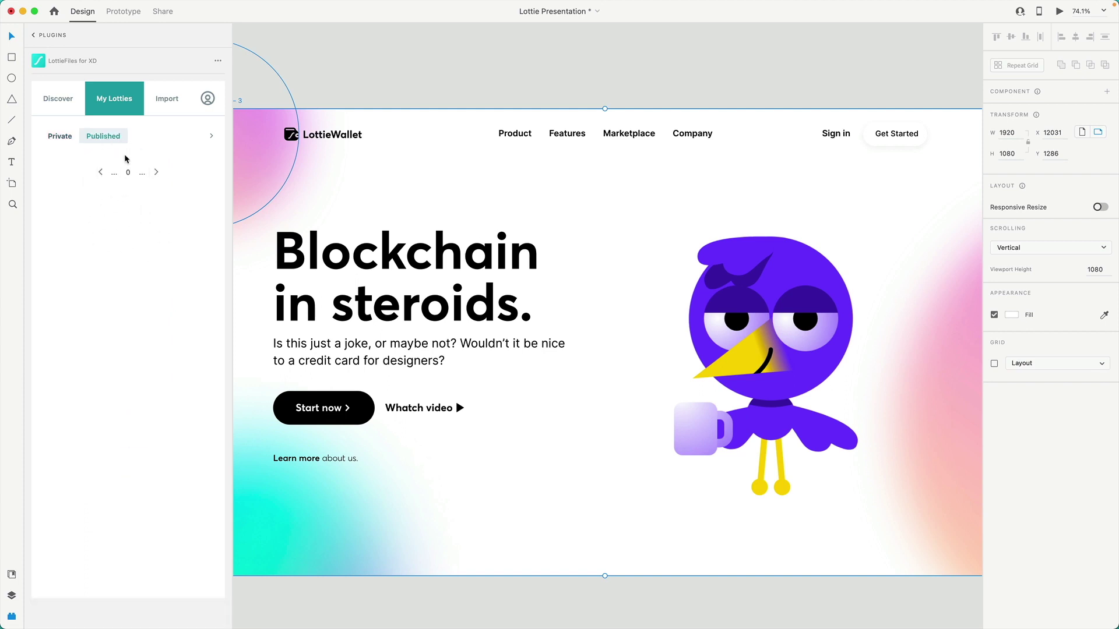
{"action": "left_click", "coordinate": [60, 138]}
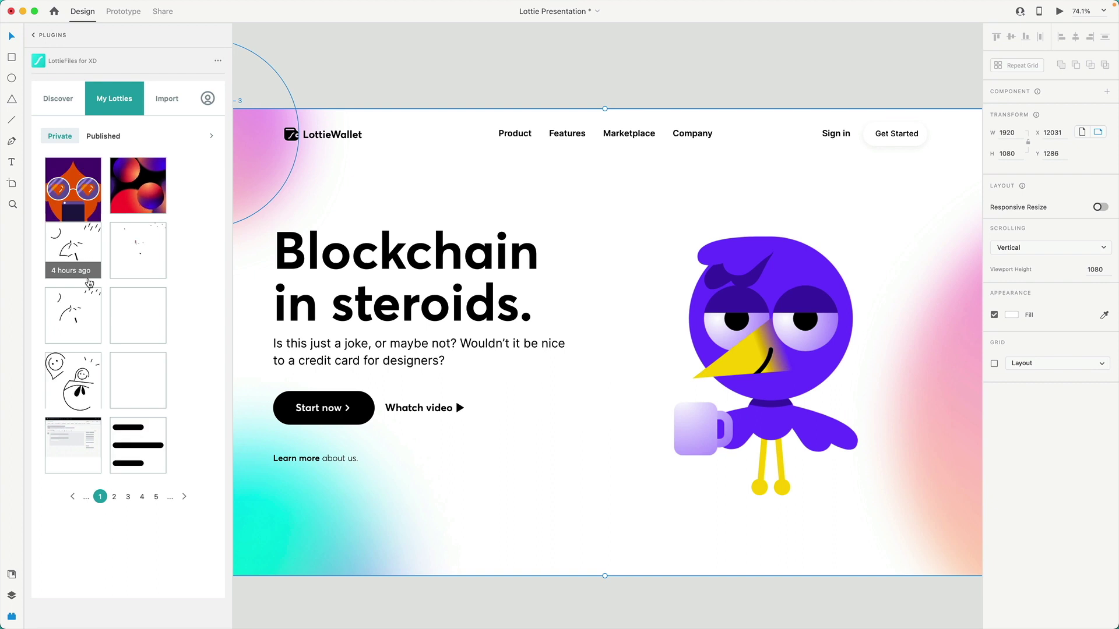
{"action": "left_click", "coordinate": [115, 496]}
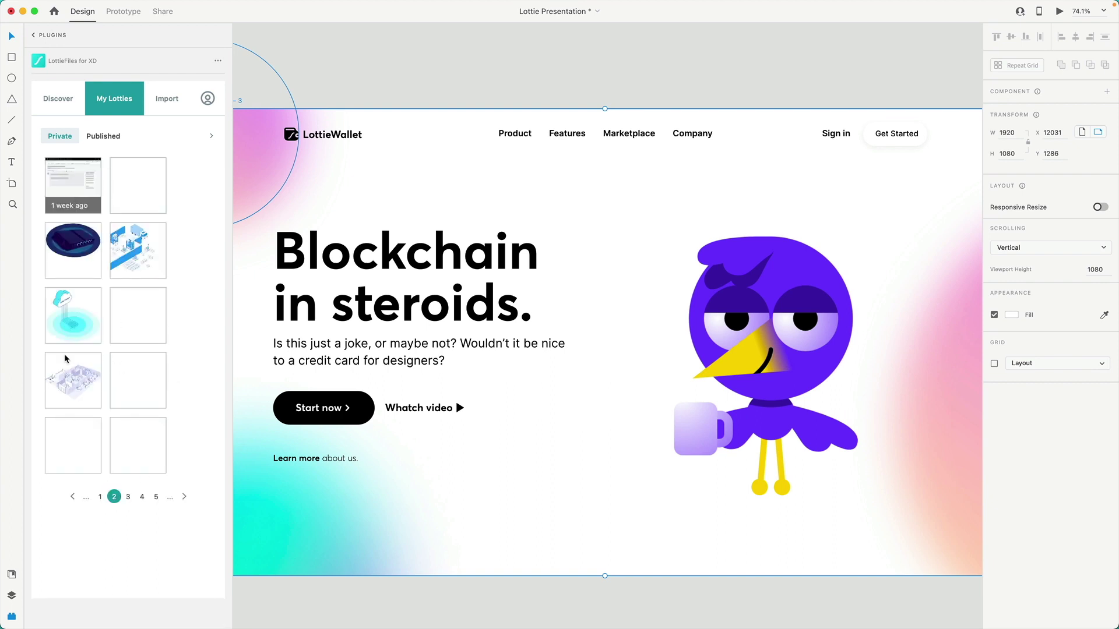
{"action": "left_click", "coordinate": [131, 499]}
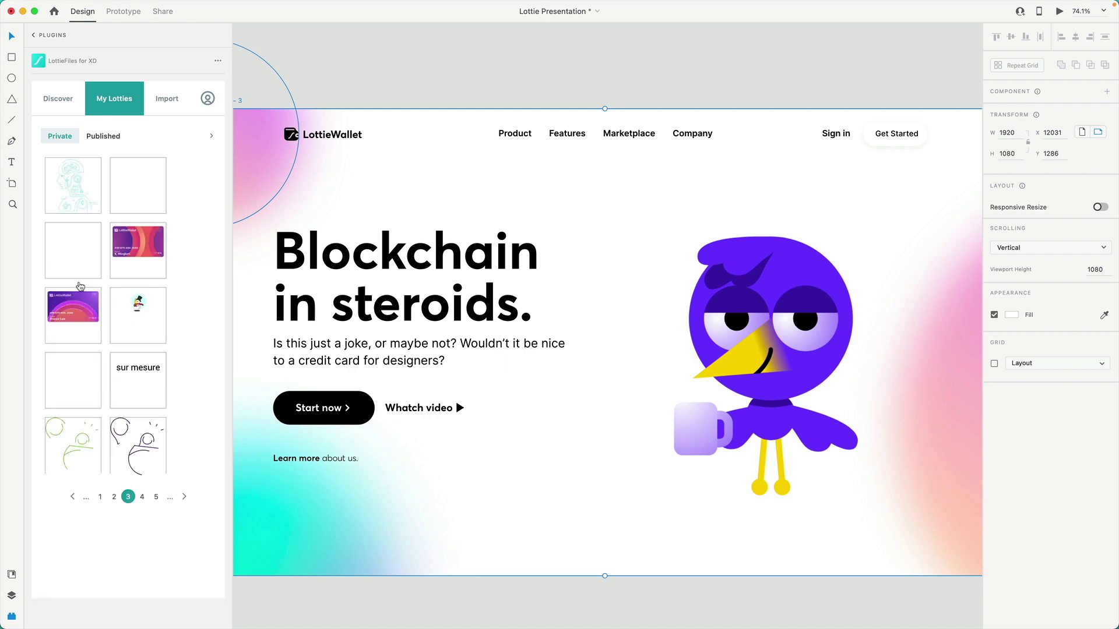
{"action": "left_click", "coordinate": [84, 318]}
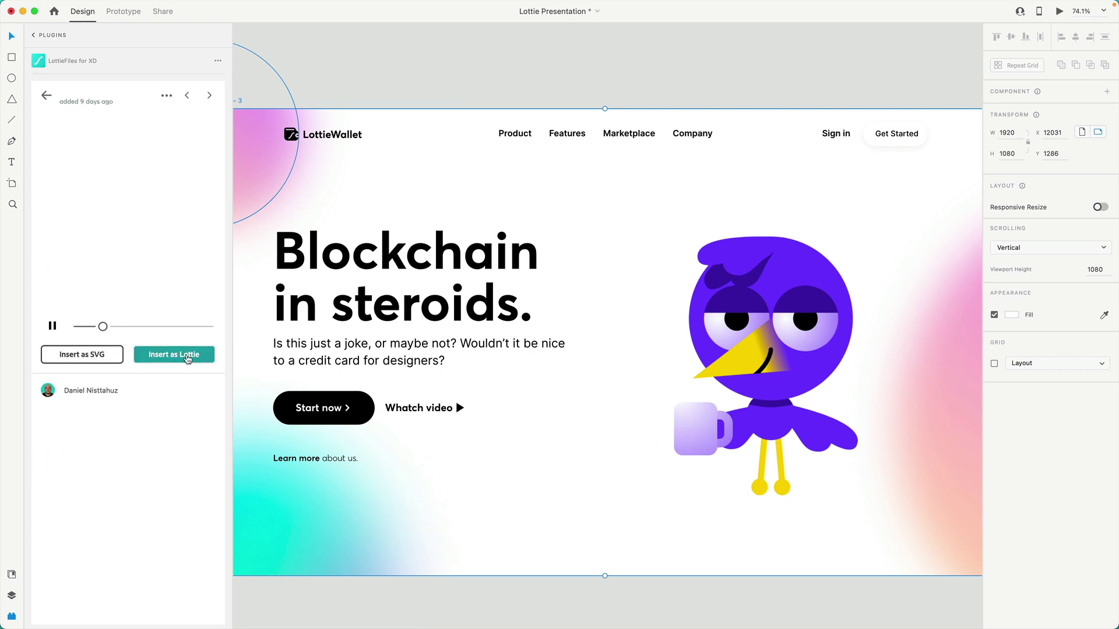
Insert the LottieWallet card Lottie, delete the bird, move the card right, and tilt it in 3D
{"action": "left_click", "coordinate": [186, 357]}
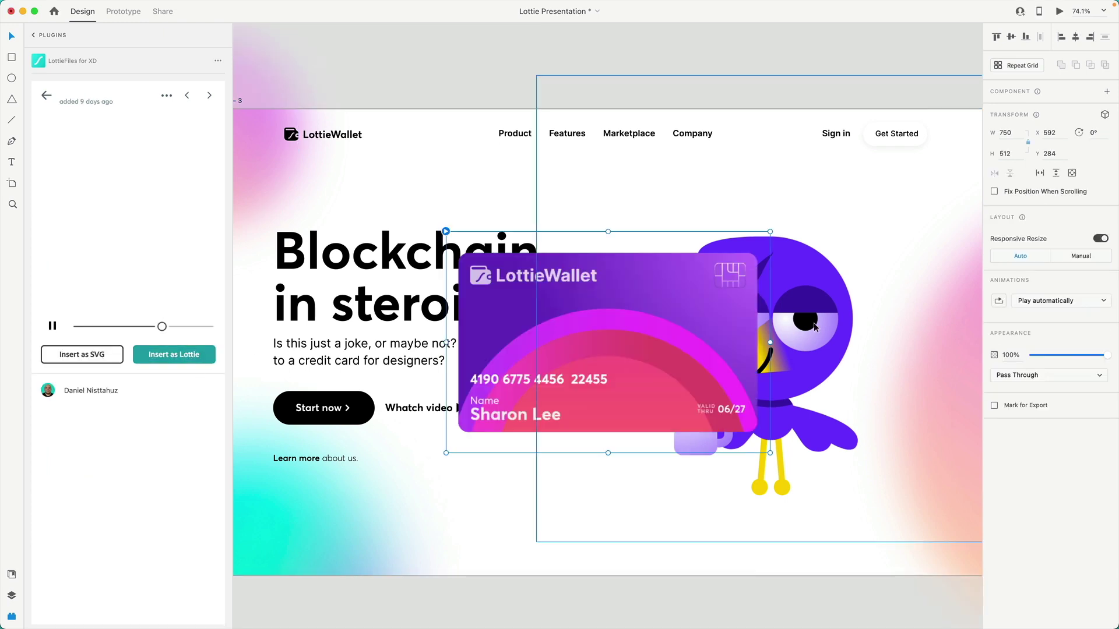
{"action": "key", "text": "BackSpace"}
{"action": "left_click_drag", "start_coordinate": [575, 333], "coordinate": [716, 341]}
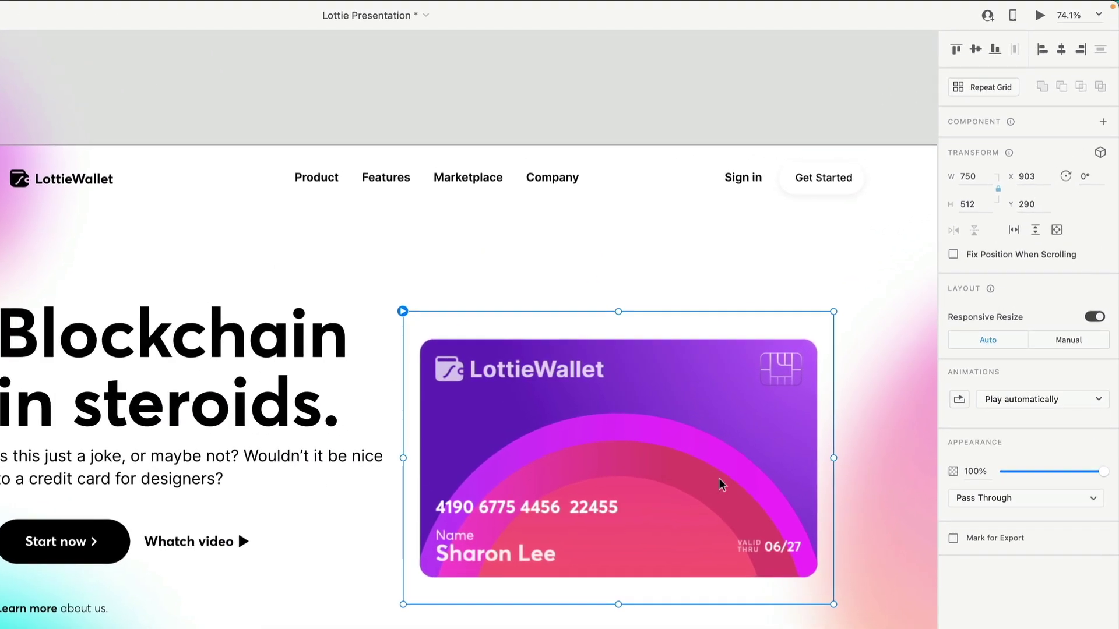
{"action": "left_click", "coordinate": [1099, 154]}
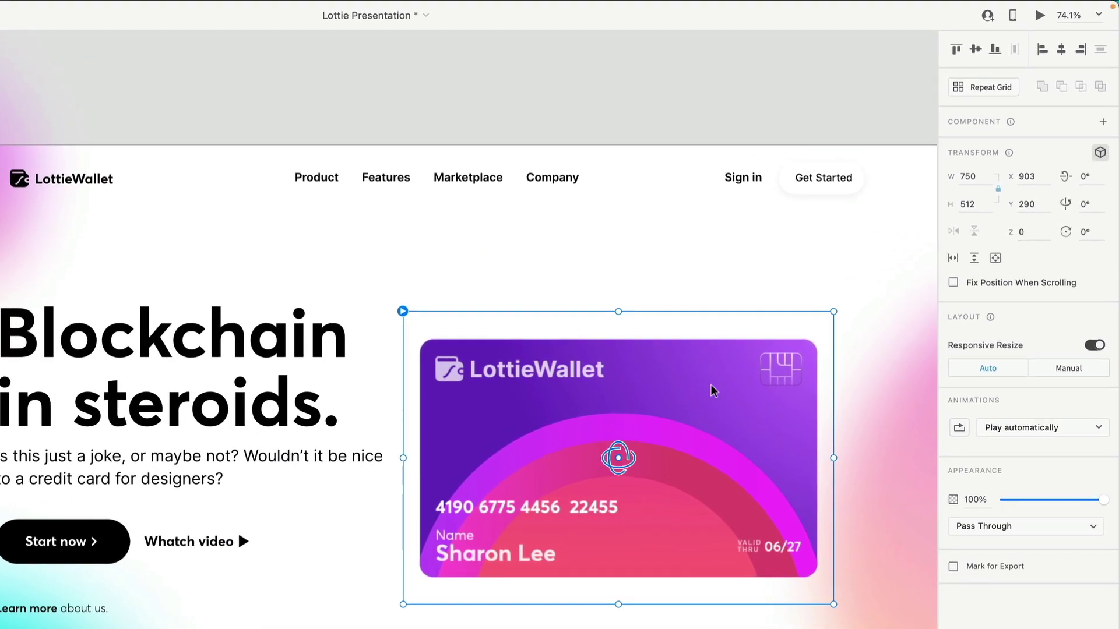
{"action": "left_click_drag", "start_coordinate": [619, 470], "coordinate": [702, 483]}
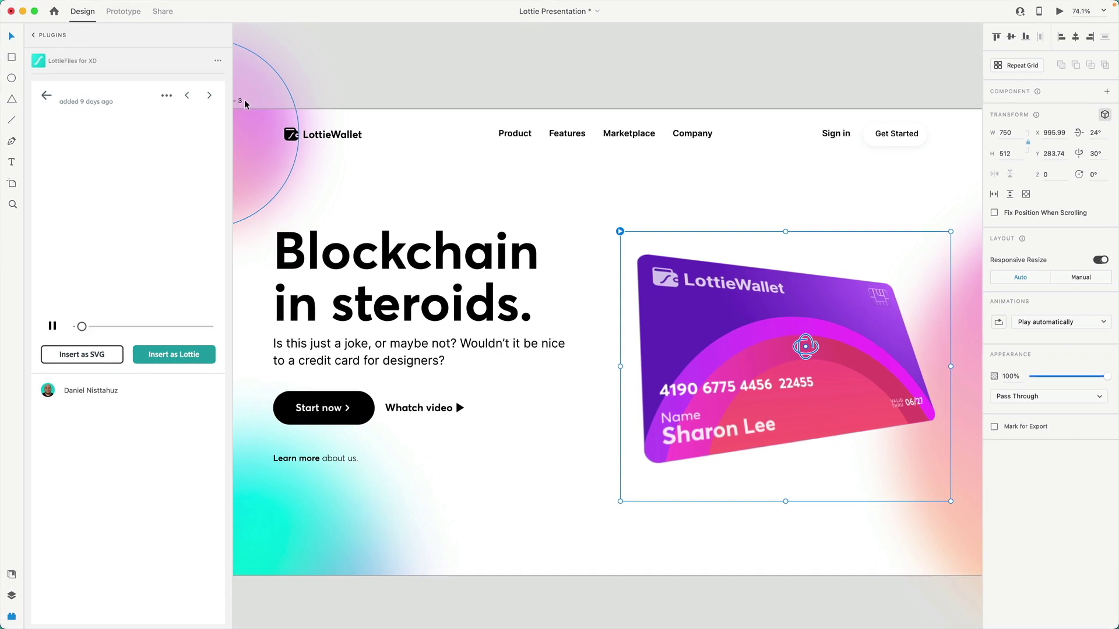
Preview the artboard with the 3D card animating, then close it and return to the Lottie list
{"action": "left_click", "coordinate": [239, 105]}
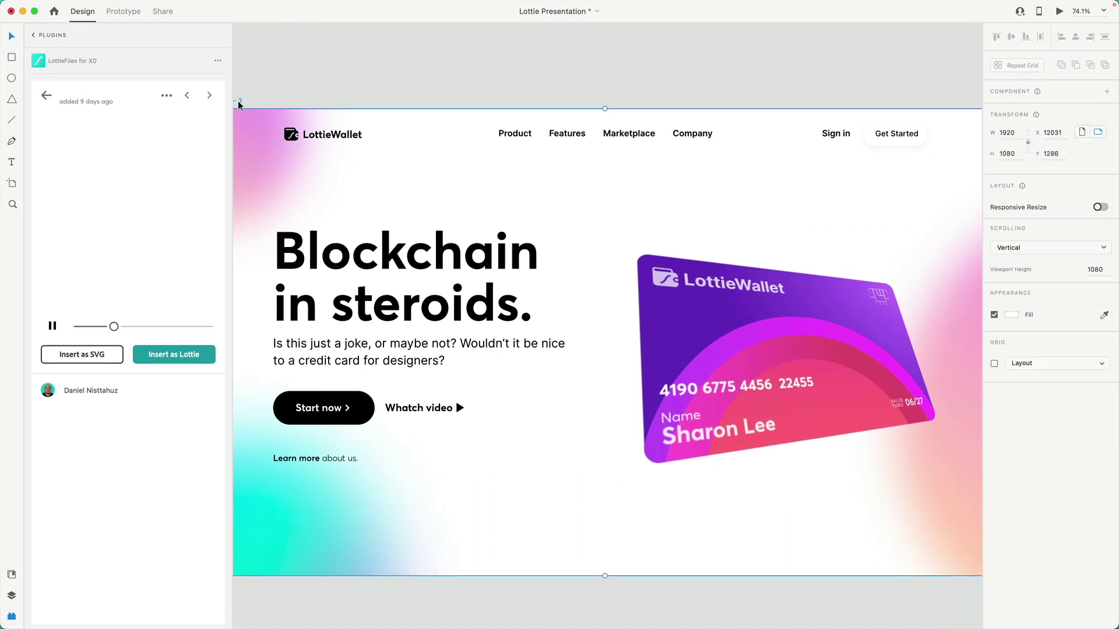
{"action": "left_click", "coordinate": [1059, 12]}
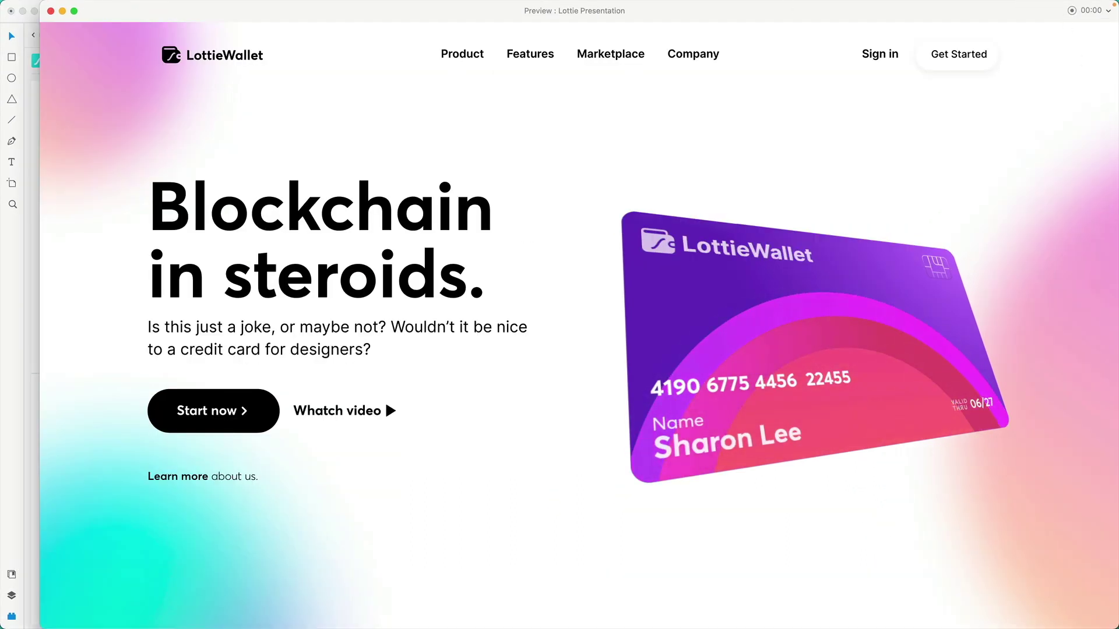
{"action": "left_click", "coordinate": [51, 11]}
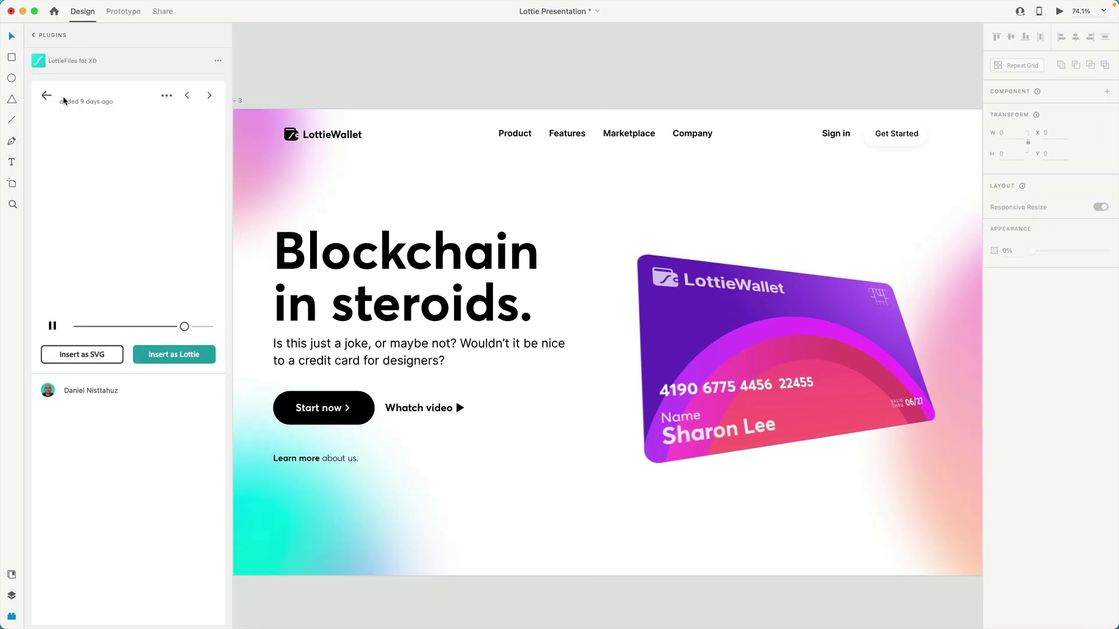
{"action": "left_click", "coordinate": [47, 96]}
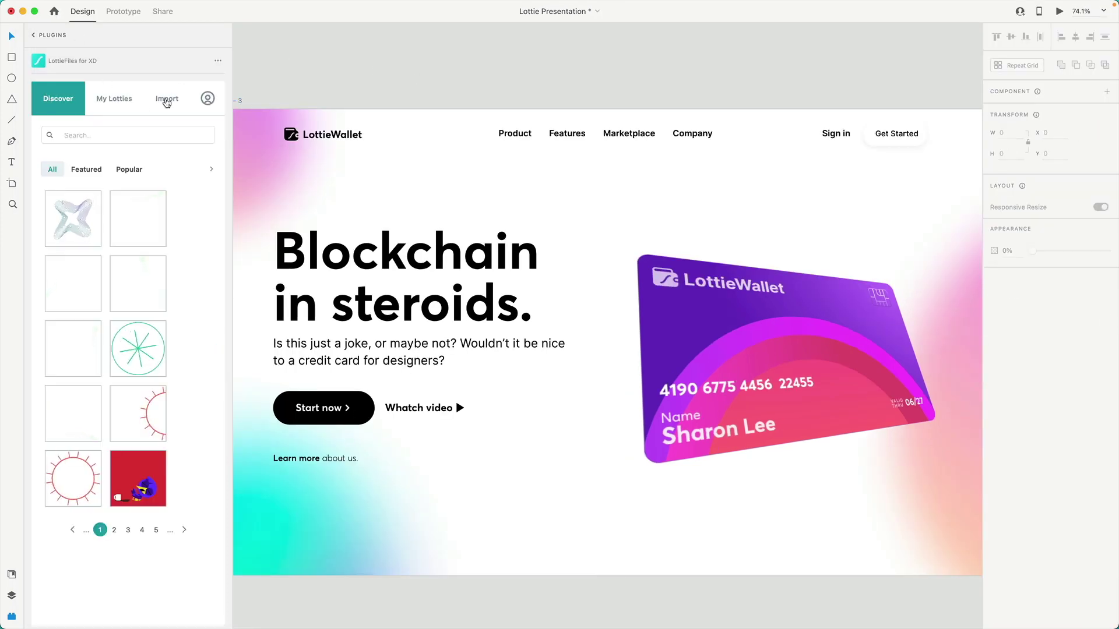
Import lf20_gwfc4sls.json from Downloads via the Import tab and delete the 3D credit-card graphic
{"action": "left_click", "coordinate": [173, 99]}
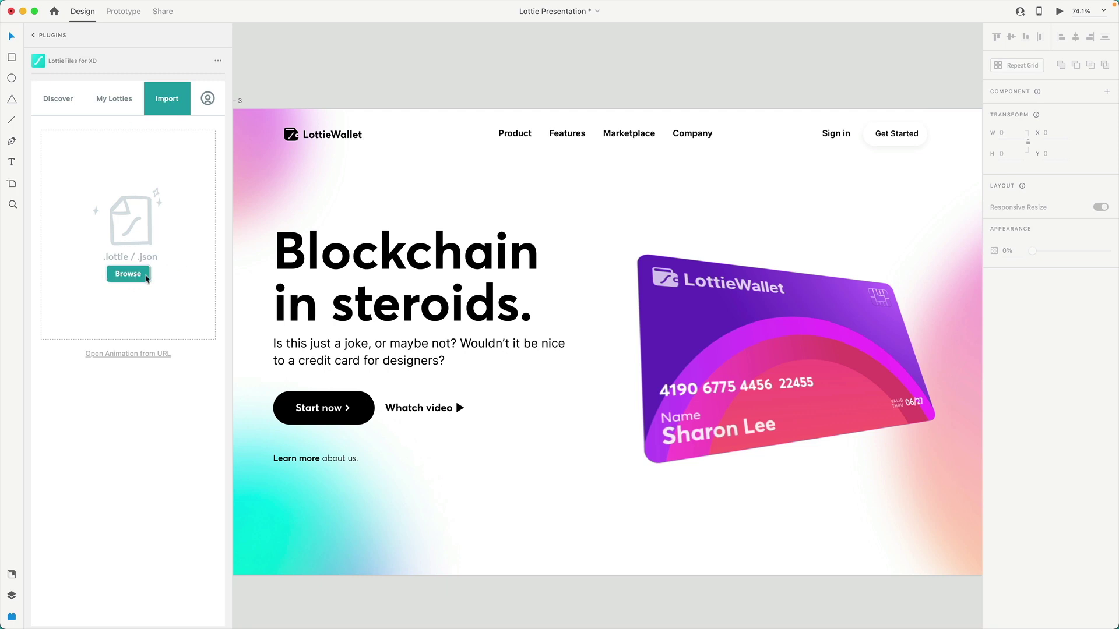
{"action": "left_click", "coordinate": [128, 273]}
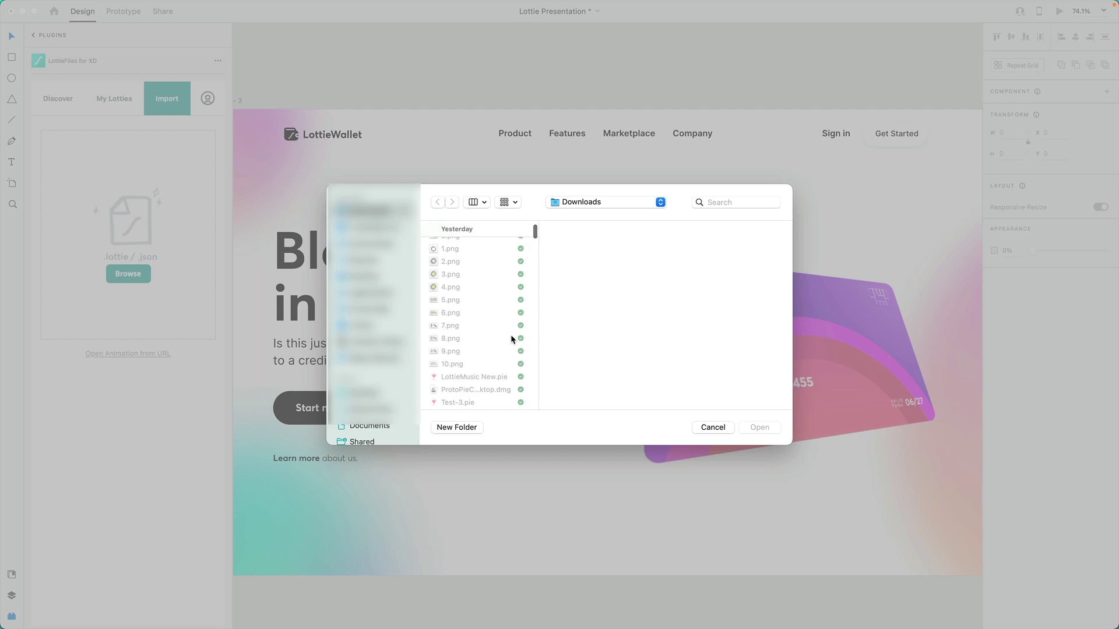
{"action": "scroll", "coordinate": [524, 348], "scroll_direction": "down", "scroll_amount": 10}
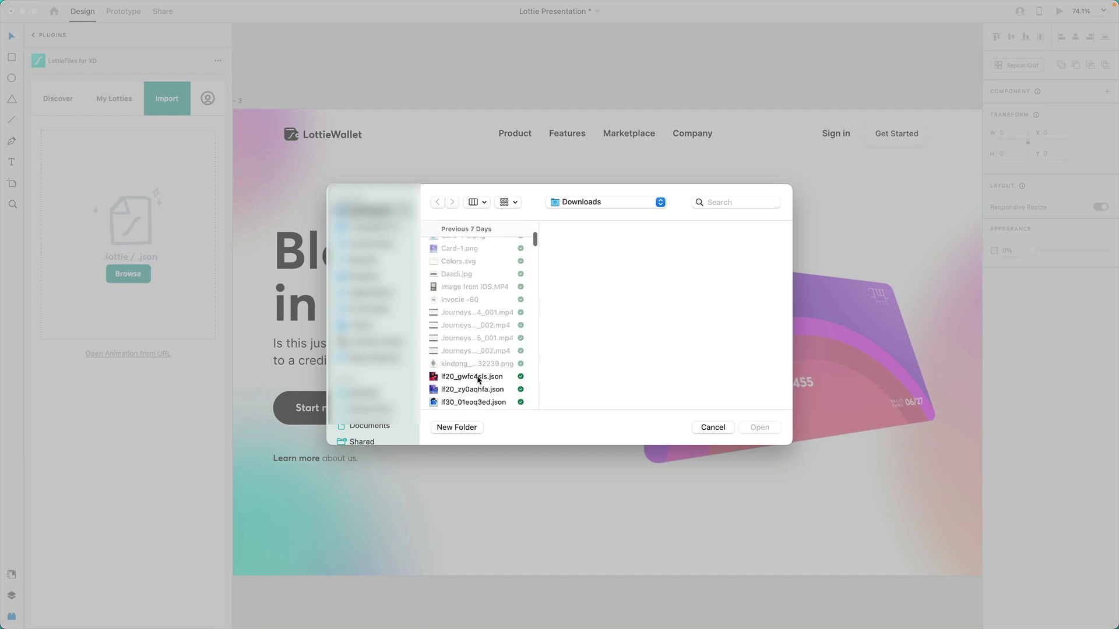
{"action": "left_click", "coordinate": [475, 377]}
{"action": "left_click", "coordinate": [759, 428]}
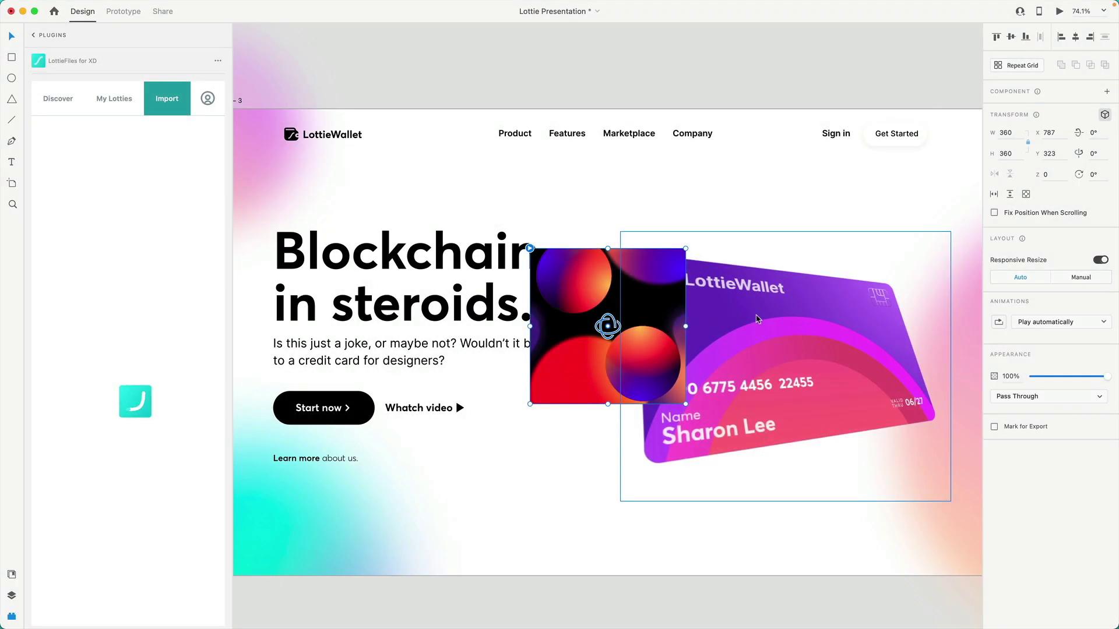
{"action": "left_click", "coordinate": [758, 320]}
{"action": "key", "text": "BackSpace"}
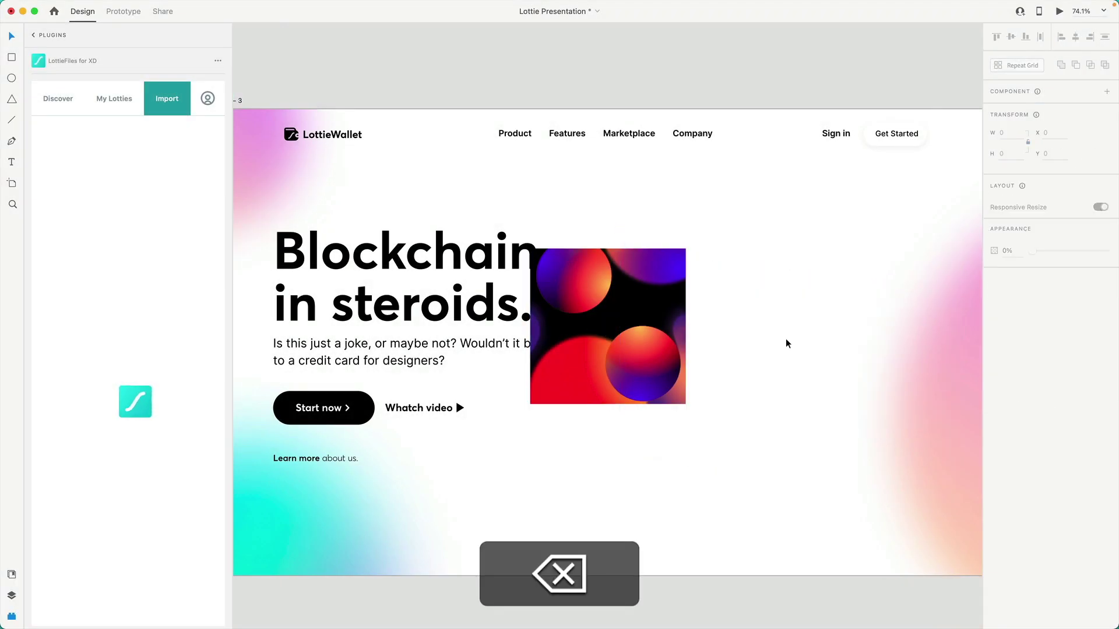
Resize the spheres animation to 624×624 and position it at X 1023, Y 263 on the hero's right
{"action": "left_click_drag", "start_coordinate": [634, 305], "coordinate": [815, 304]}
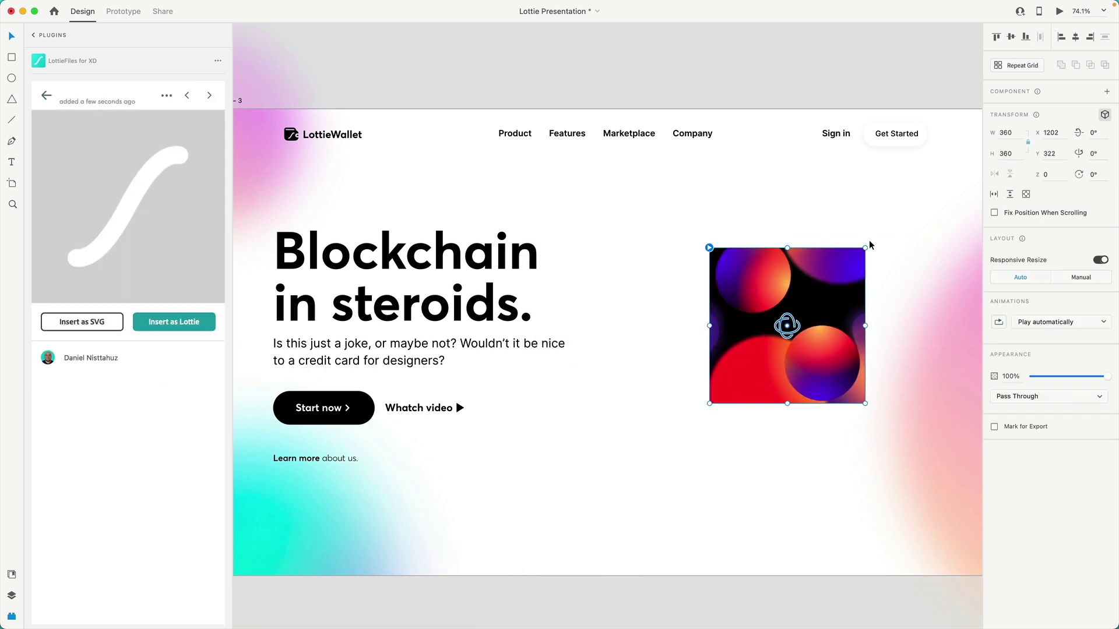
{"action": "left_click_drag", "start_coordinate": [866, 248], "coordinate": [937, 175]}
{"action": "left_click_drag", "start_coordinate": [750, 280], "coordinate": [672, 372]}
Preview Homepage-1 – 3 with the spheres playing, then close it and leave the animation's details
{"action": "scroll", "coordinate": [670, 350], "scroll_direction": "left", "scroll_amount": 5}
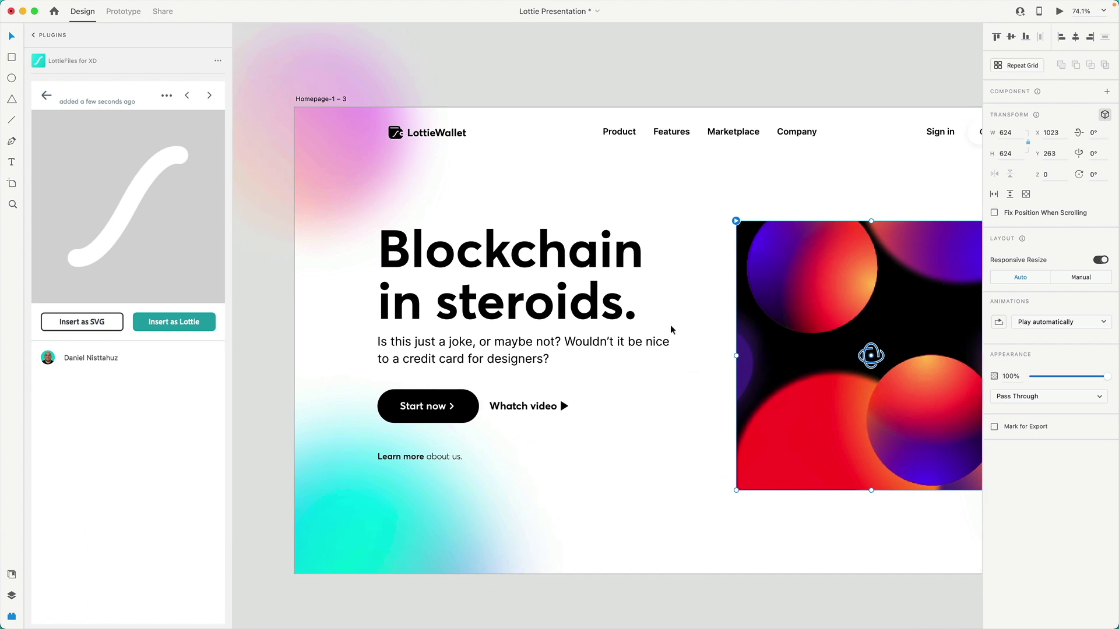
{"action": "left_click", "coordinate": [297, 97]}
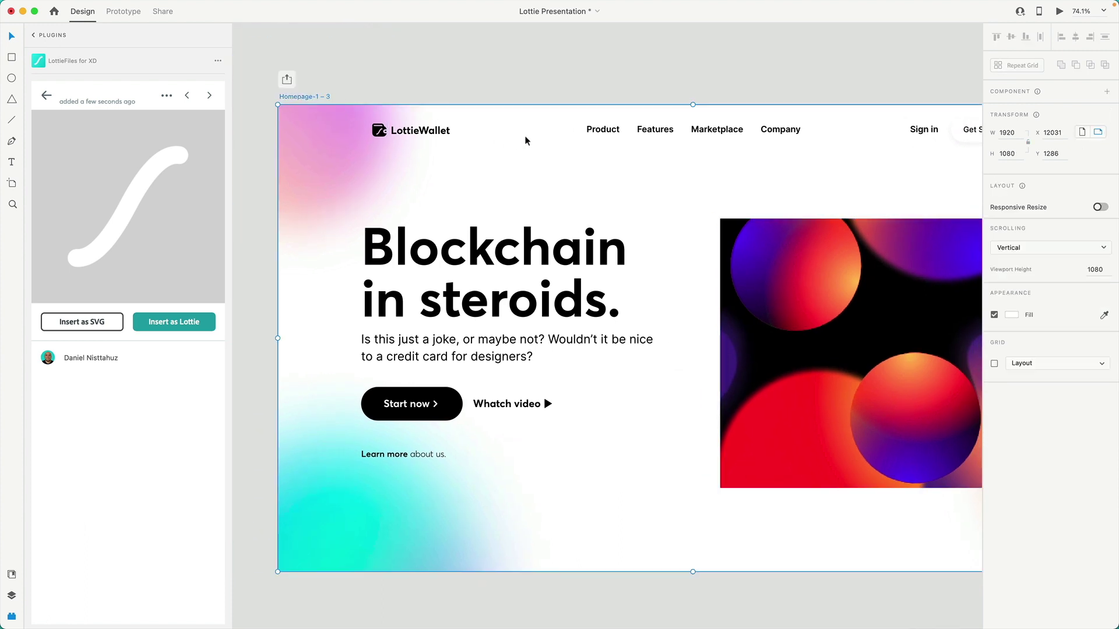
{"action": "scroll", "coordinate": [525, 140], "scroll_direction": "right", "scroll_amount": 2}
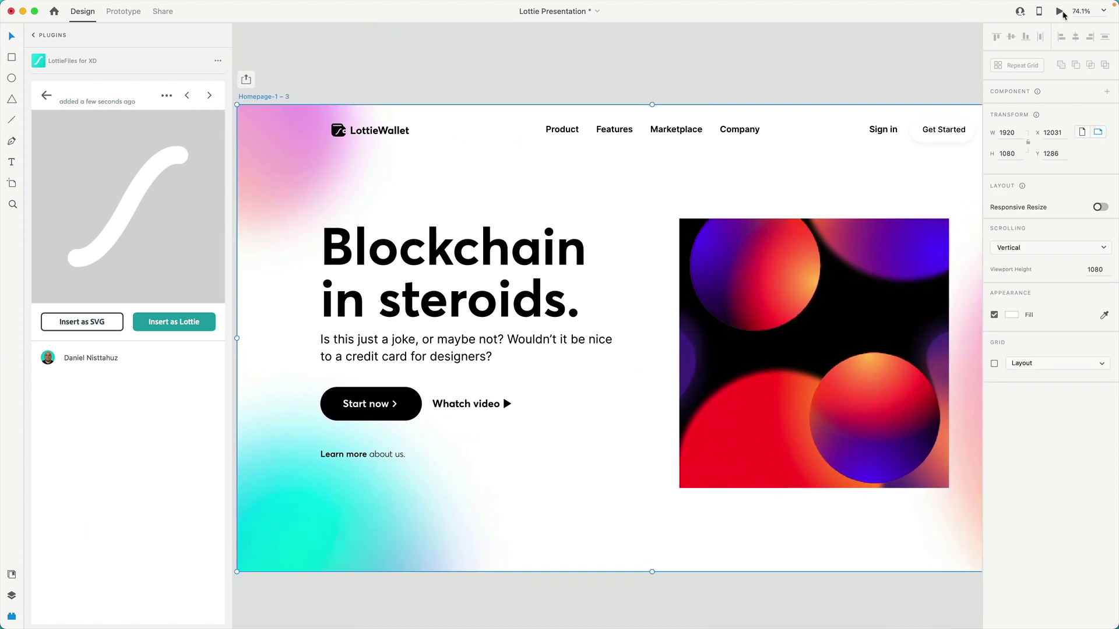
{"action": "left_click", "coordinate": [1060, 12]}
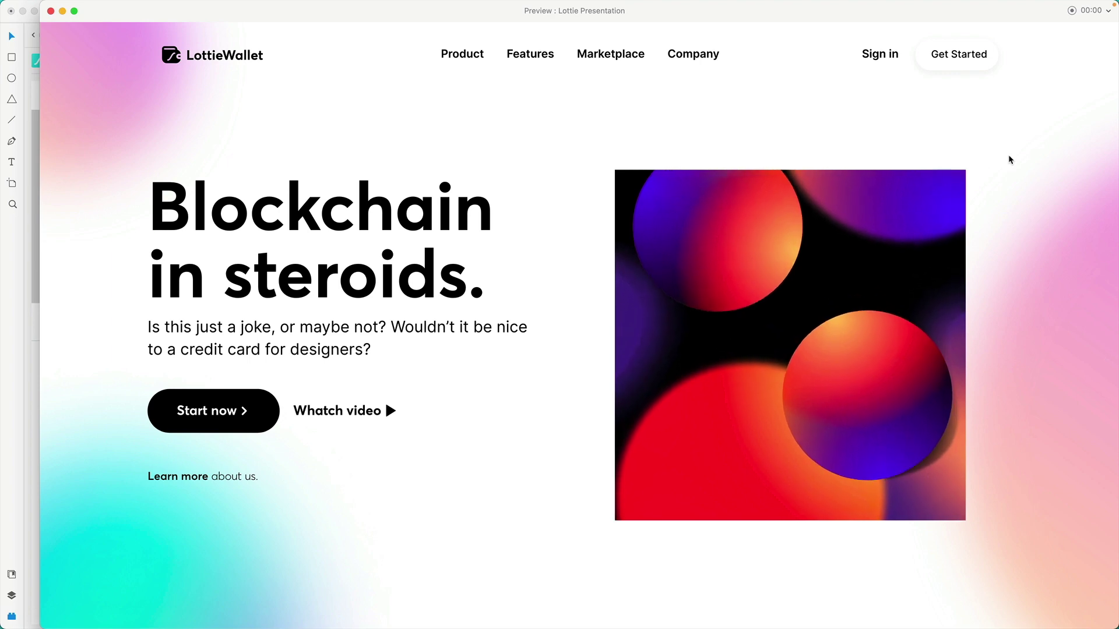
{"action": "left_click", "coordinate": [51, 11]}
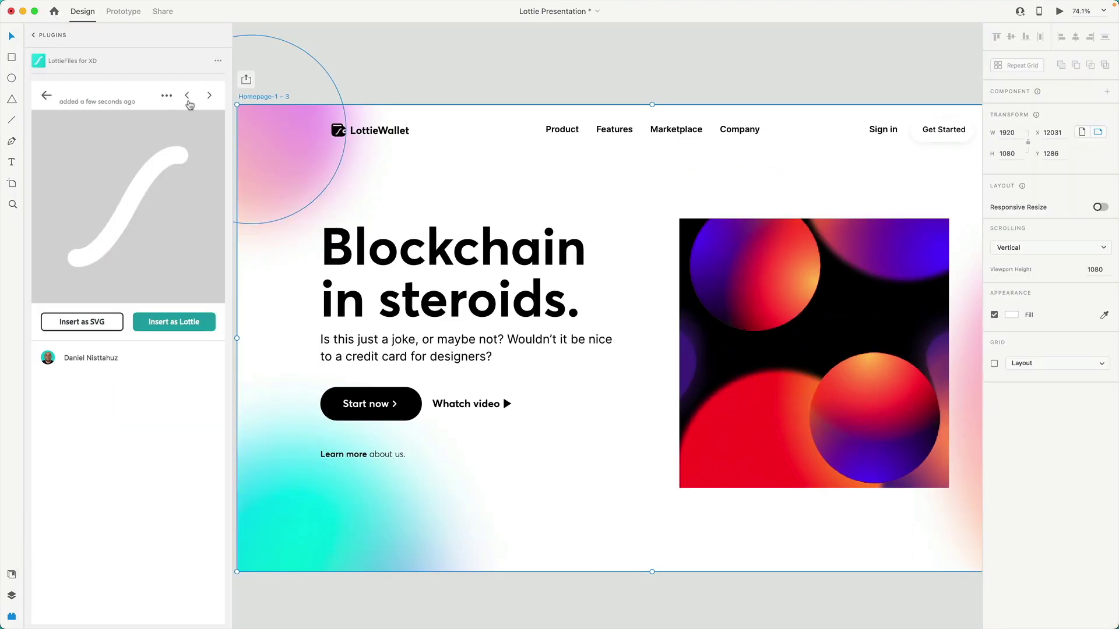
{"action": "left_click", "coordinate": [47, 96]}
Set the LottieFiles plugin to Import > Open Animation from URL, then bring up lottiefiles.com/featured in the browser
{"action": "left_click", "coordinate": [167, 98]}
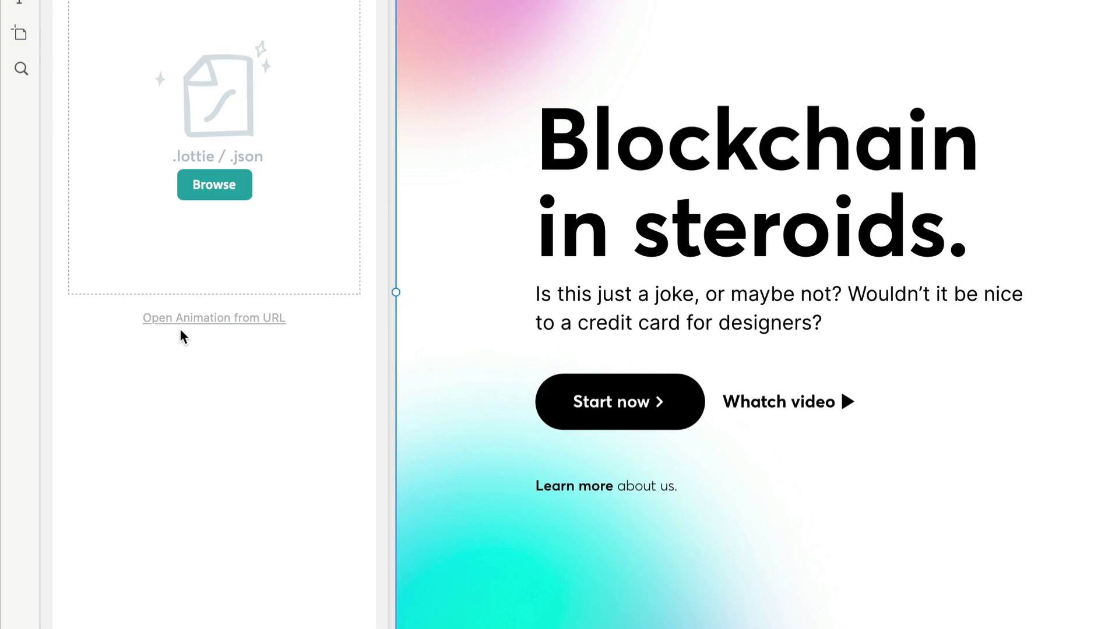
{"action": "left_click", "coordinate": [229, 321]}
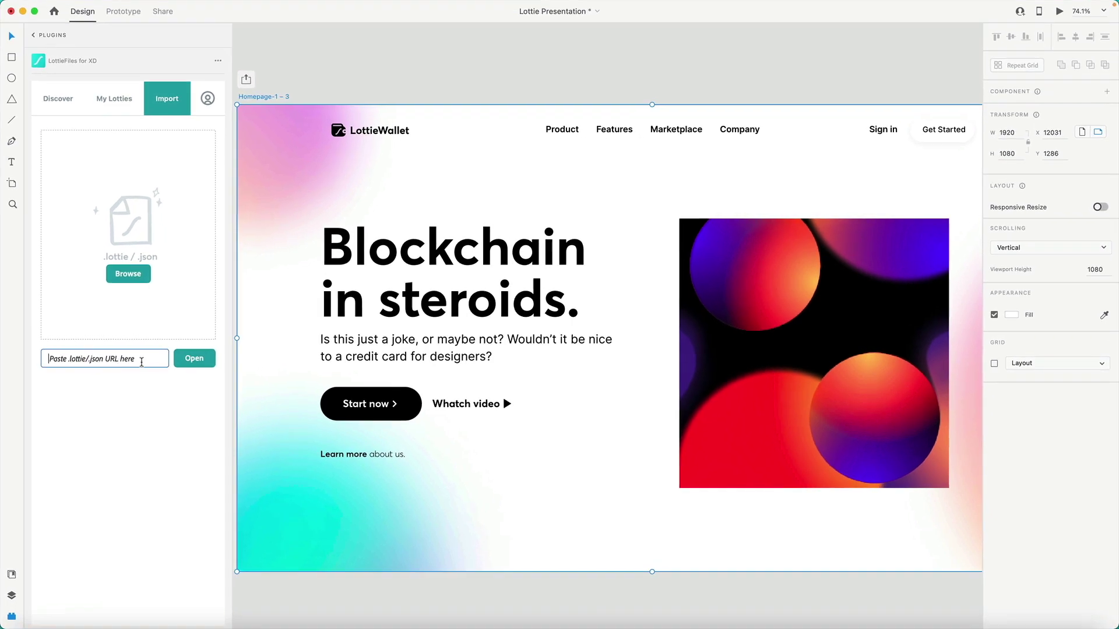
{"action": "key", "text": "ctrl+Up"}
{"action": "left_click", "coordinate": [251, 225]}
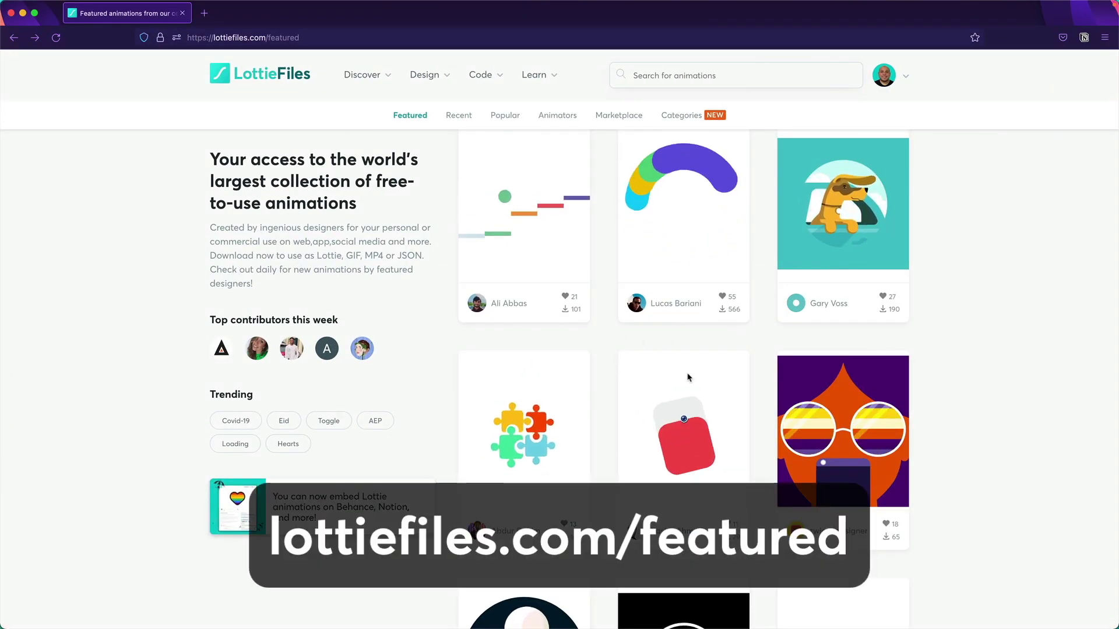
Open the glasses animation on lottiefiles.com/featured, copy its Lottie Animation URL, and return to Adobe XD
{"action": "scroll", "coordinate": [708, 405], "scroll_direction": "down", "scroll_amount": 2}
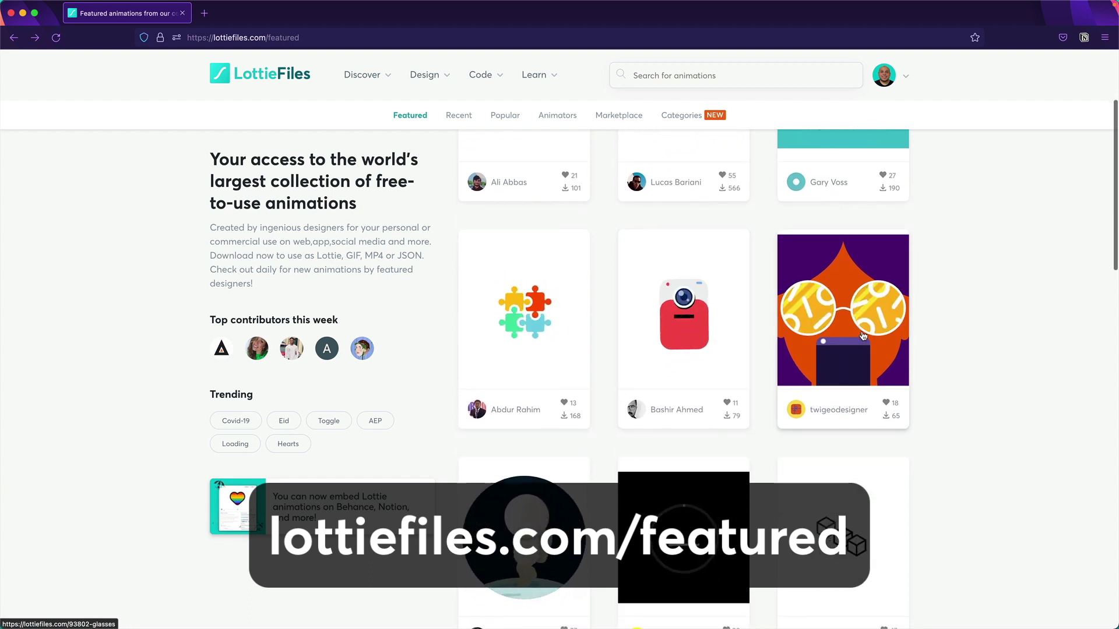
{"action": "left_click", "coordinate": [866, 337]}
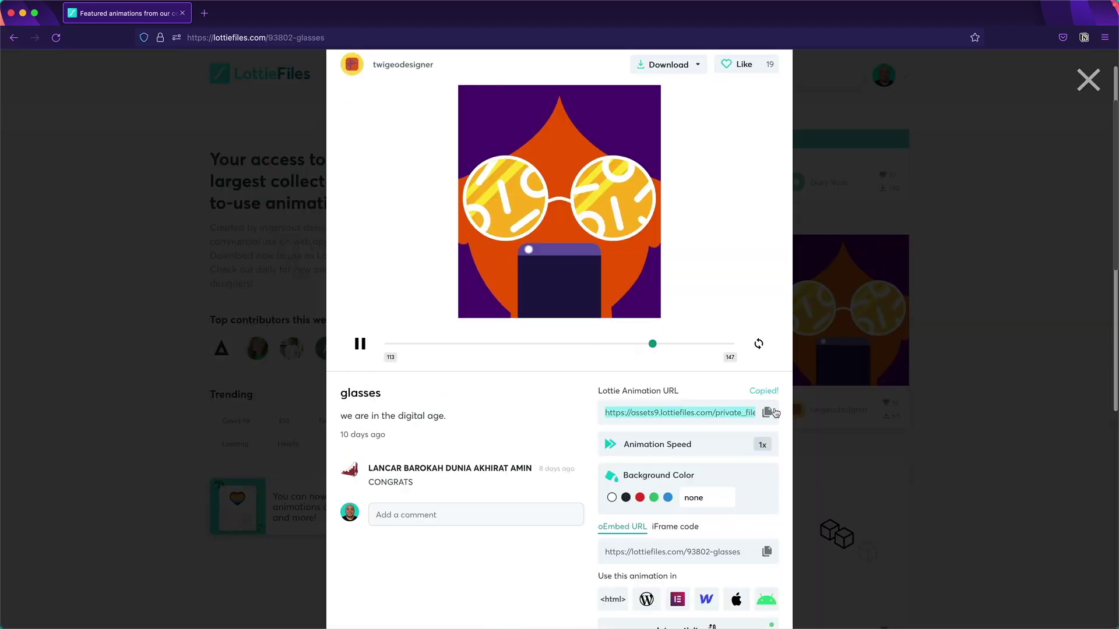
{"action": "key", "text": "ctrl+Up"}
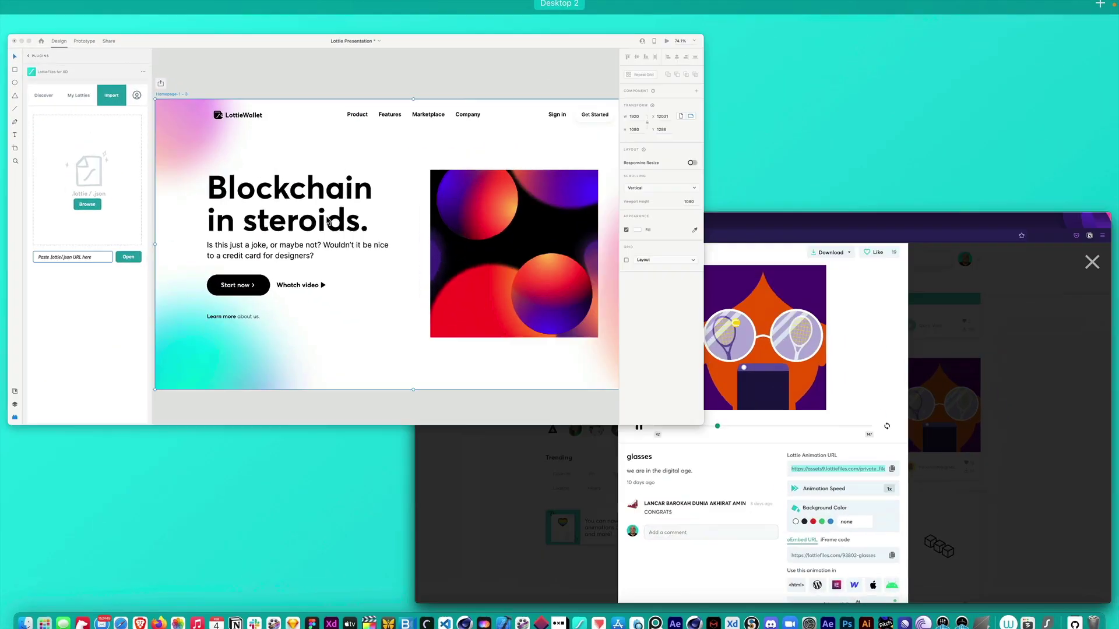
{"action": "left_click", "coordinate": [330, 222]}
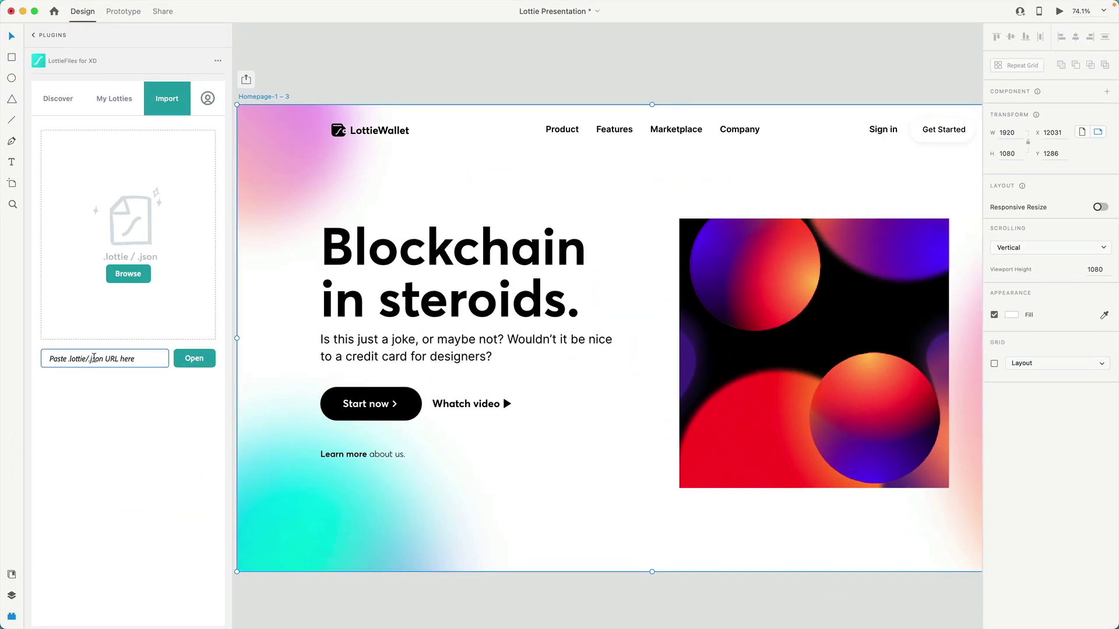
Load the glasses animation from the pasted URL and insert it as Lottie
{"action": "key", "text": "super+v"}
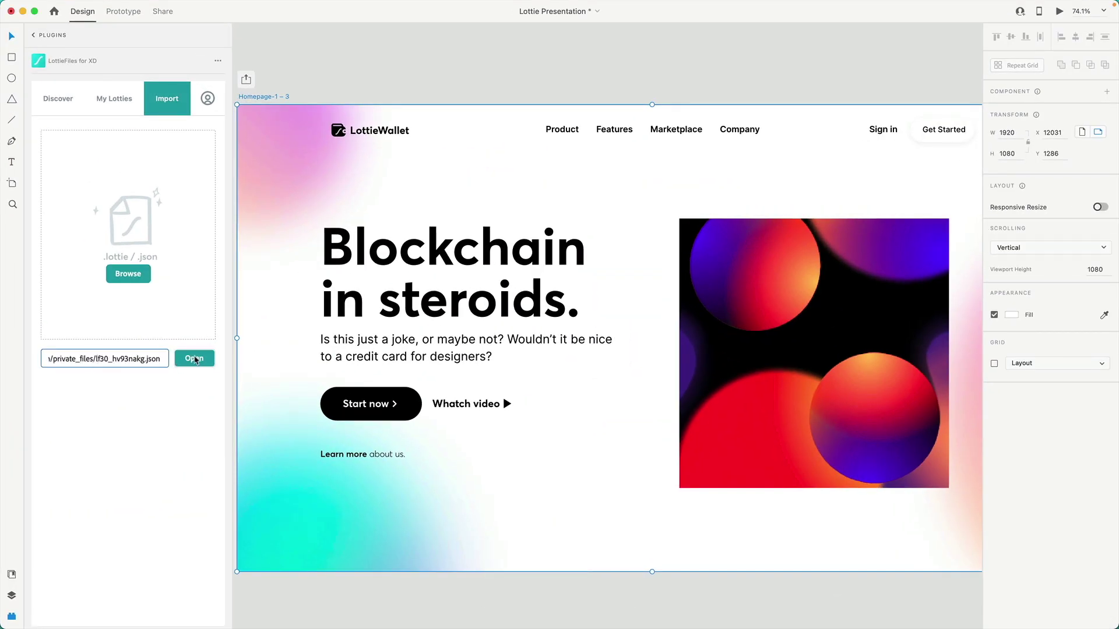
{"action": "left_click", "coordinate": [195, 359]}
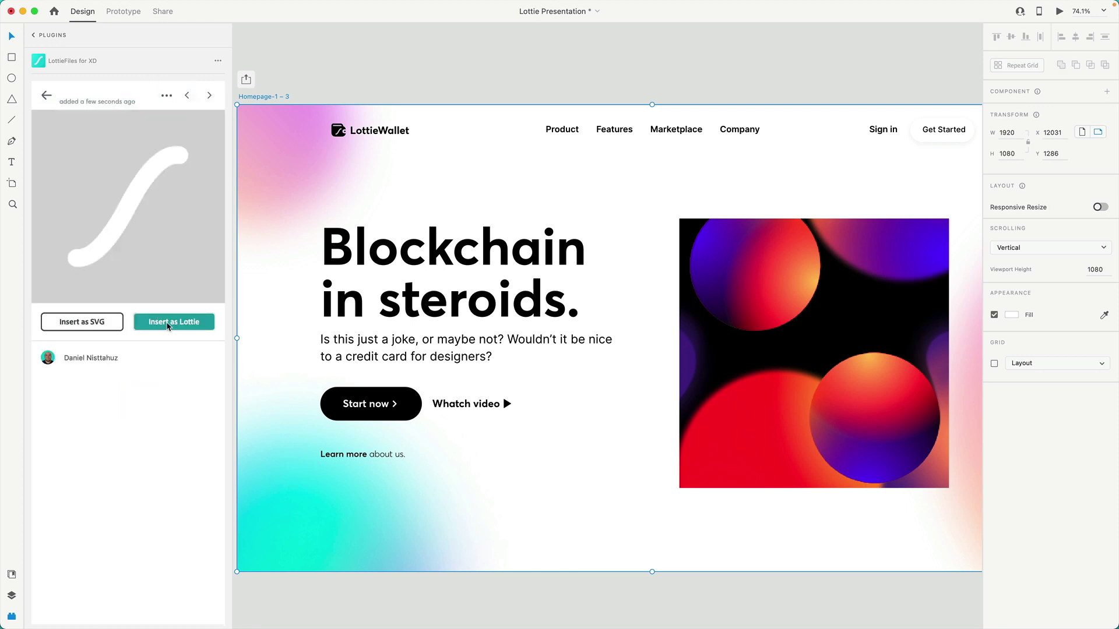
{"action": "left_click", "coordinate": [168, 324]}
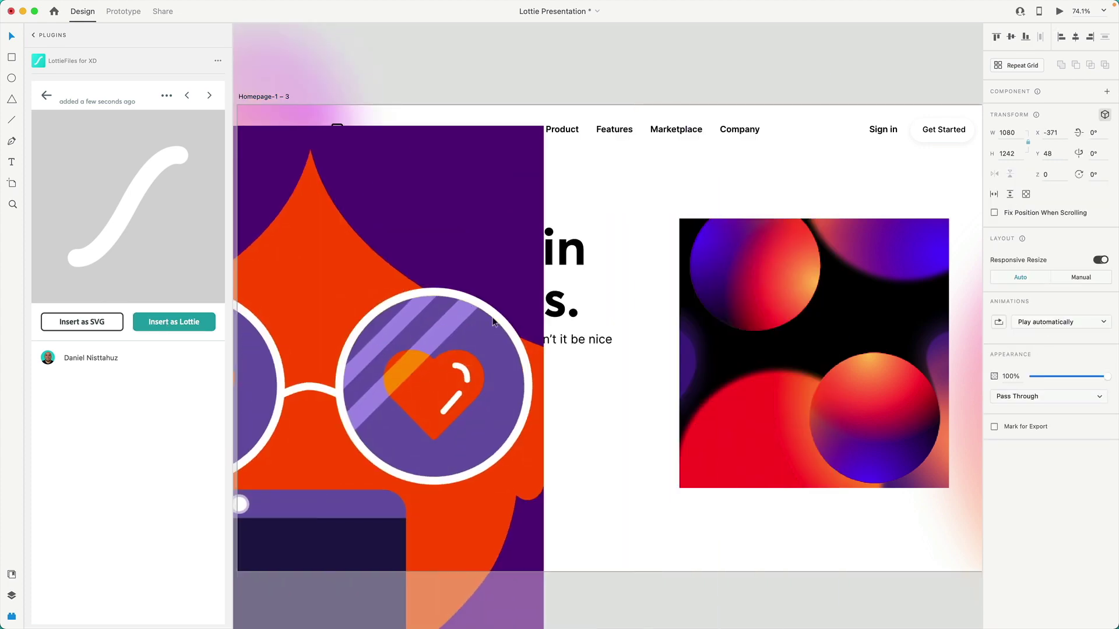
Delete the spheres animation and place the glasses character at 609×700 on the hero's right
{"action": "left_click", "coordinate": [787, 297]}
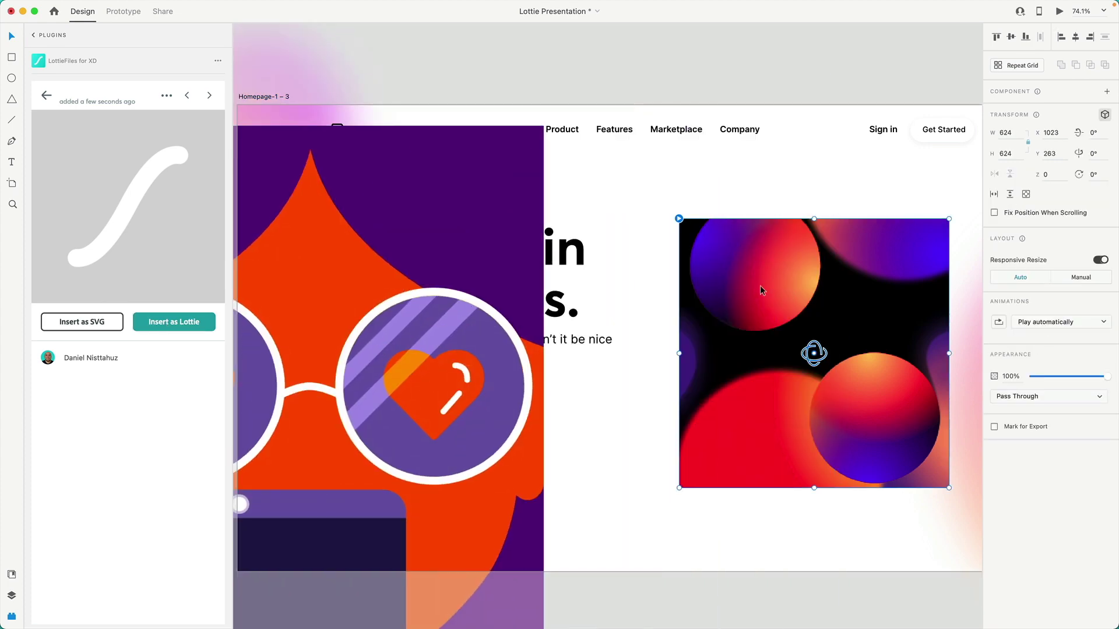
{"action": "key", "text": "BackSpace"}
{"action": "left_click_drag", "start_coordinate": [484, 225], "coordinate": [839, 243]}
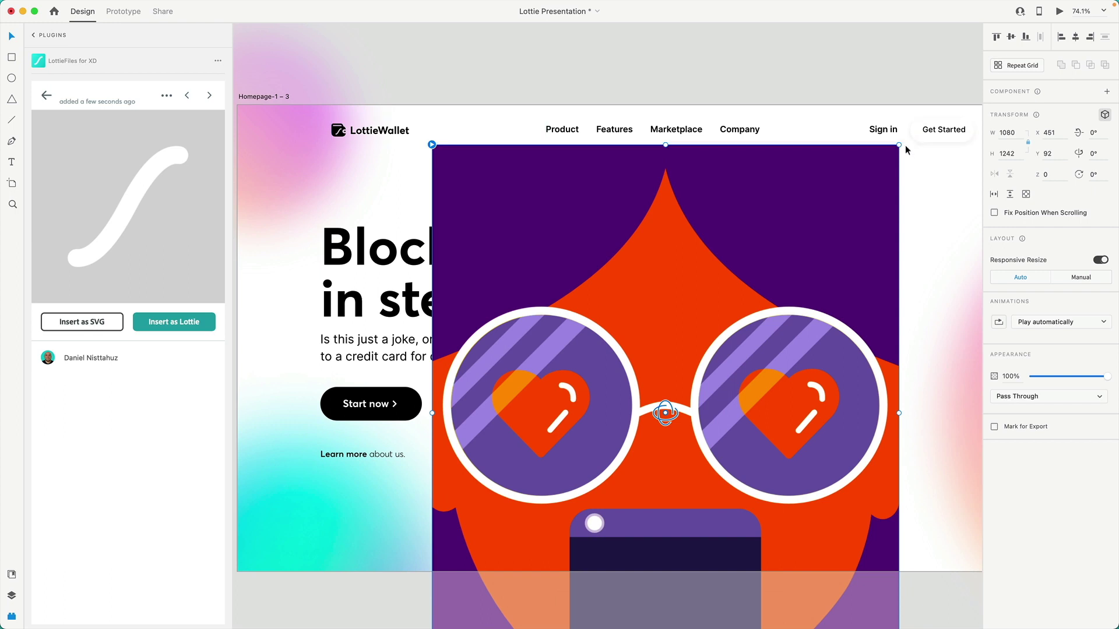
{"action": "left_click_drag", "start_coordinate": [900, 143], "coordinate": [808, 287]}
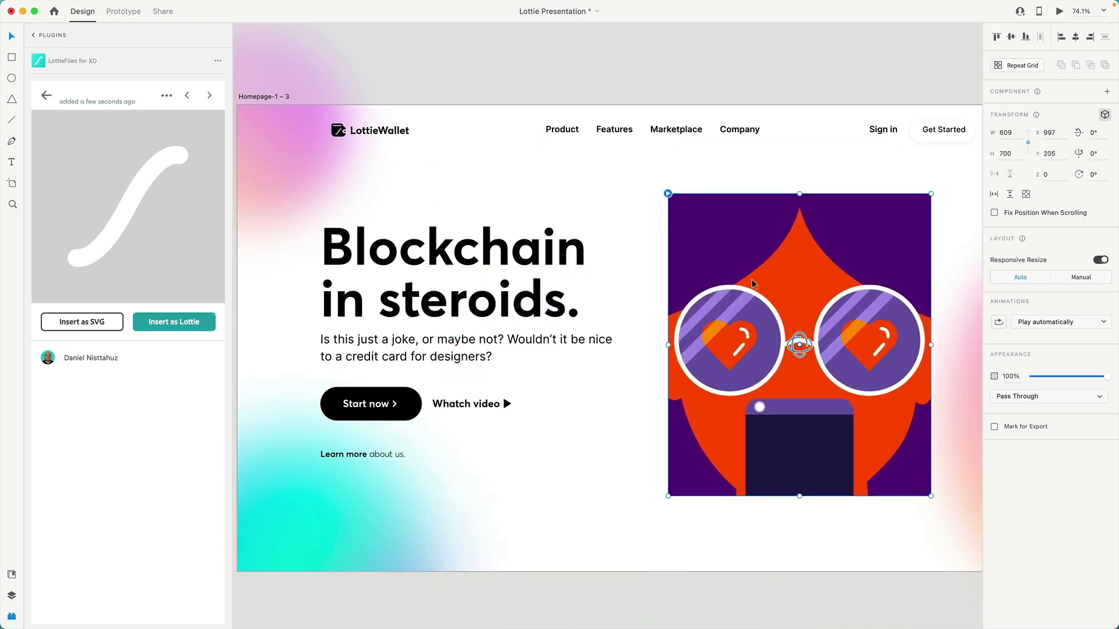
{"action": "left_click", "coordinate": [252, 98]}
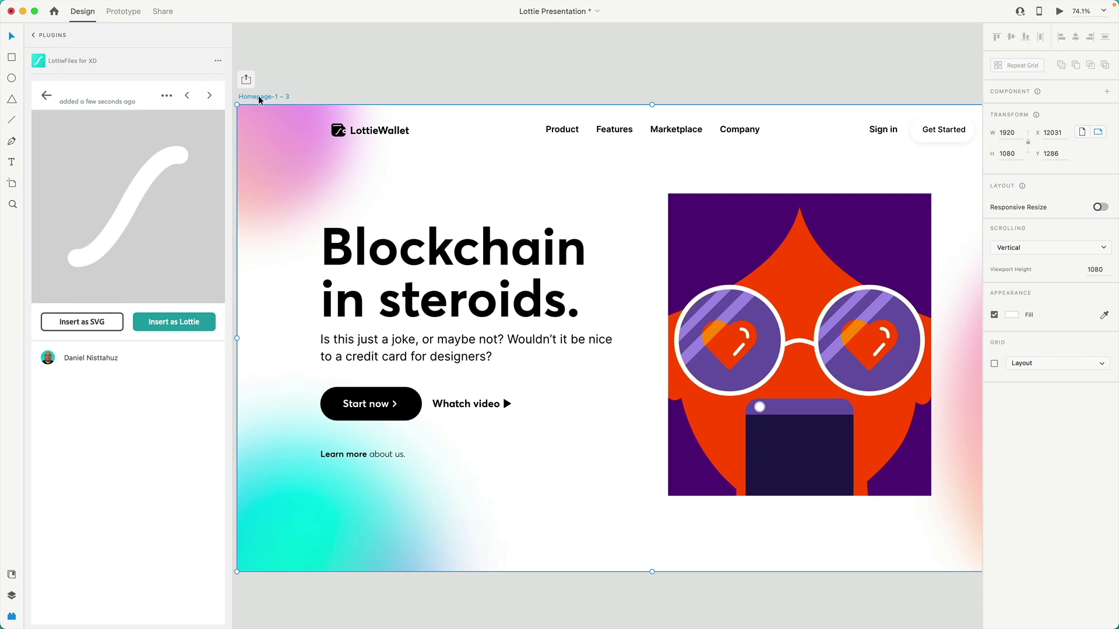